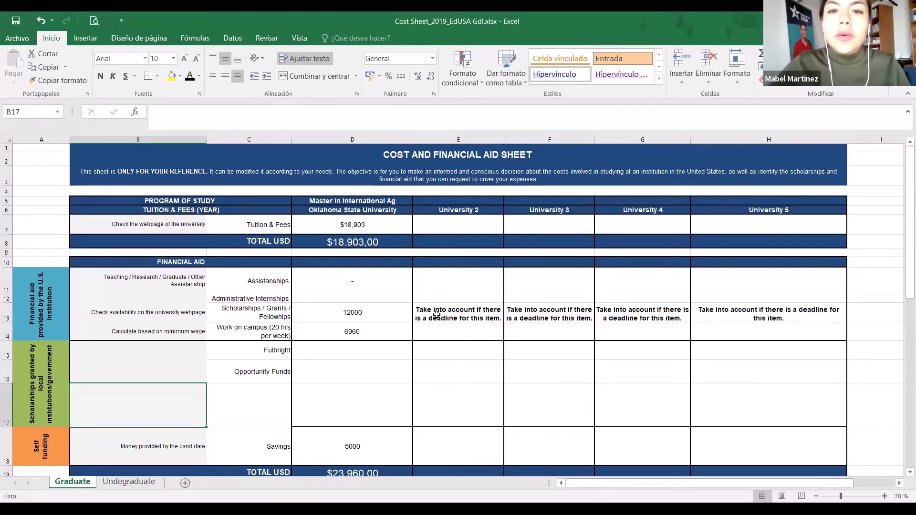
Skim the Graduate cost sheet and examine the program of study and university name headings above the tuition section.
click(270, 315)
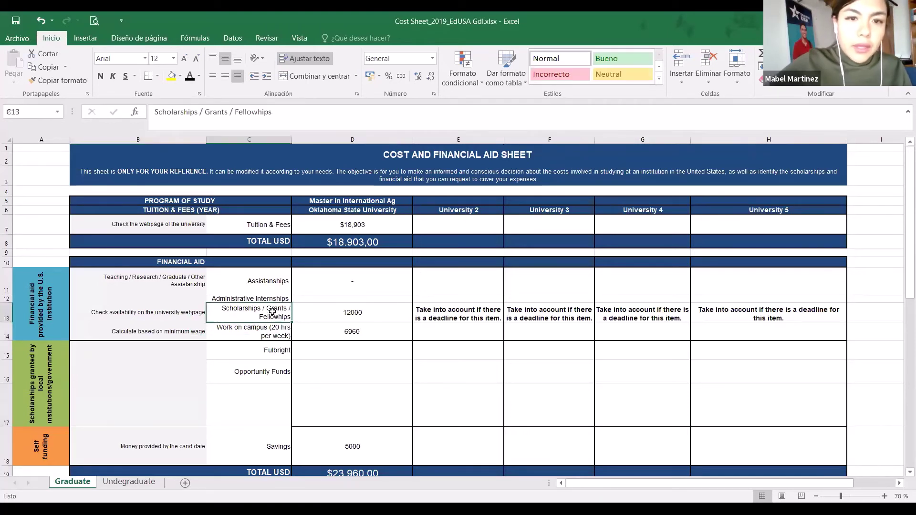
scroll(276, 313, down, 1)
scroll(275, 313, down, 7)
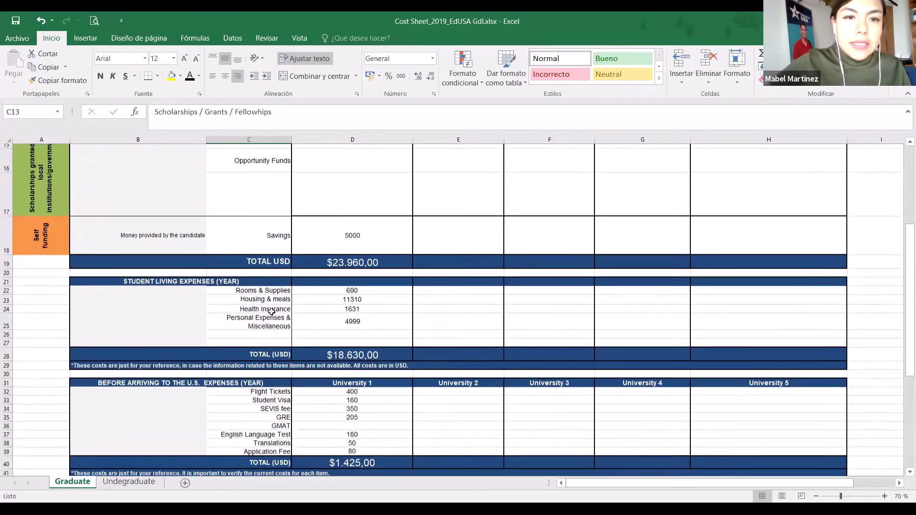
scroll(270, 312, up, 8)
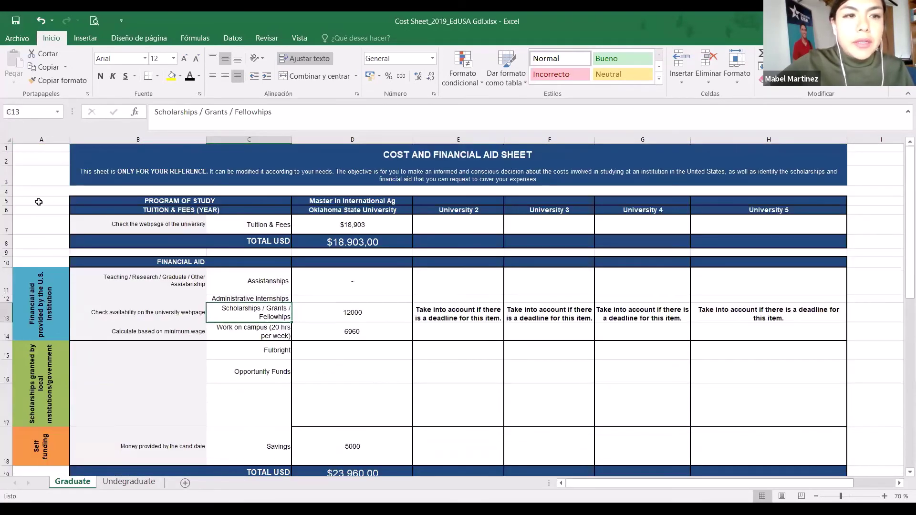
click(8, 202)
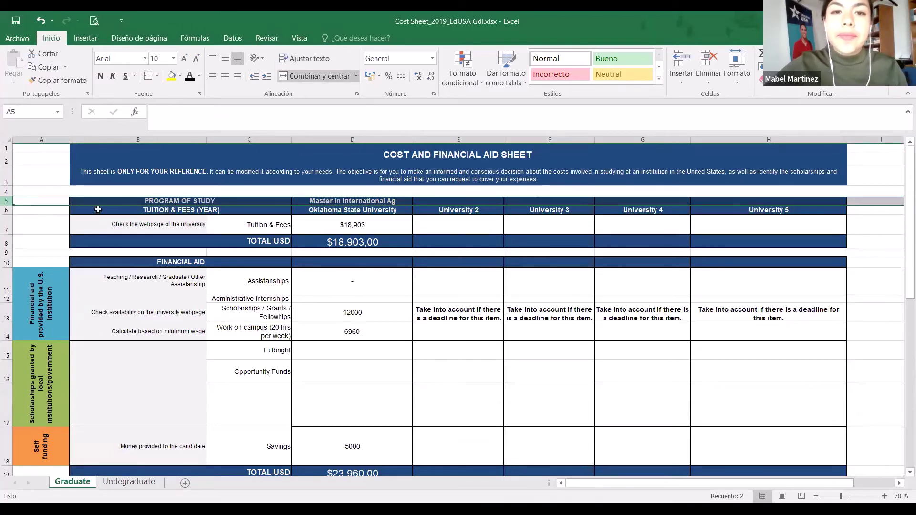
click(274, 229)
click(327, 213)
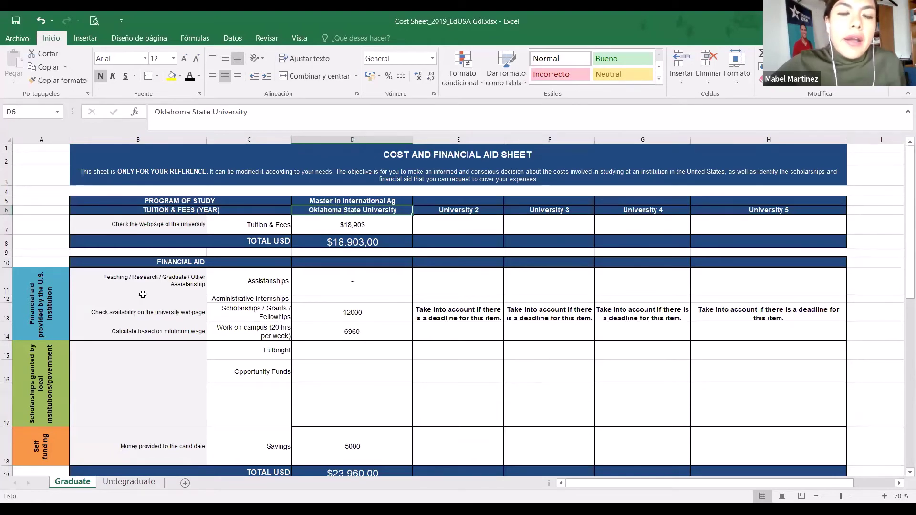
Examine the Financial Aid section's three funding sources: U.S. institution aid, local institution or government scholarships, and self funding.
click(121, 282)
scroll(119, 281, down, 1)
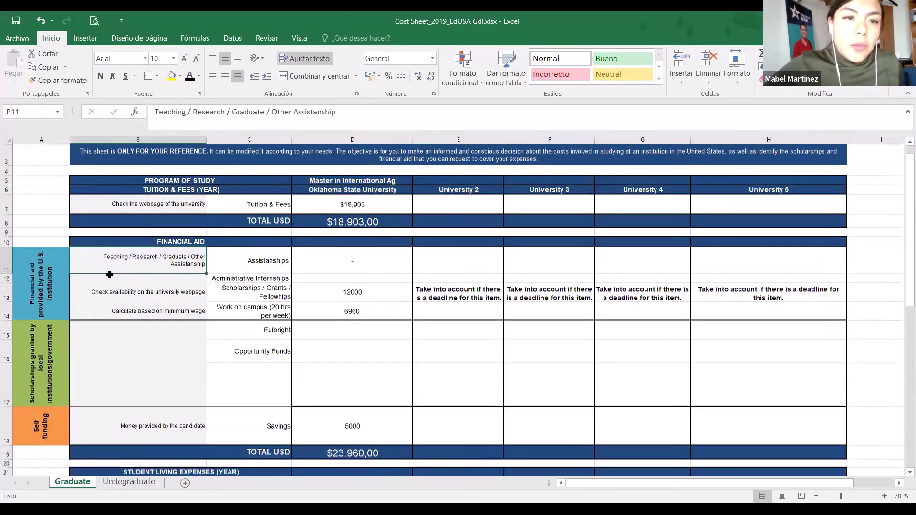
click(7, 220)
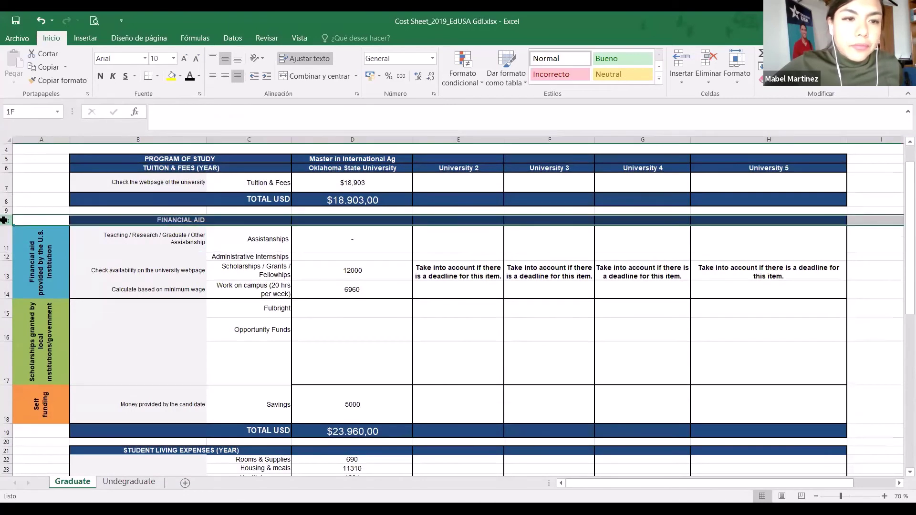
click(73, 241)
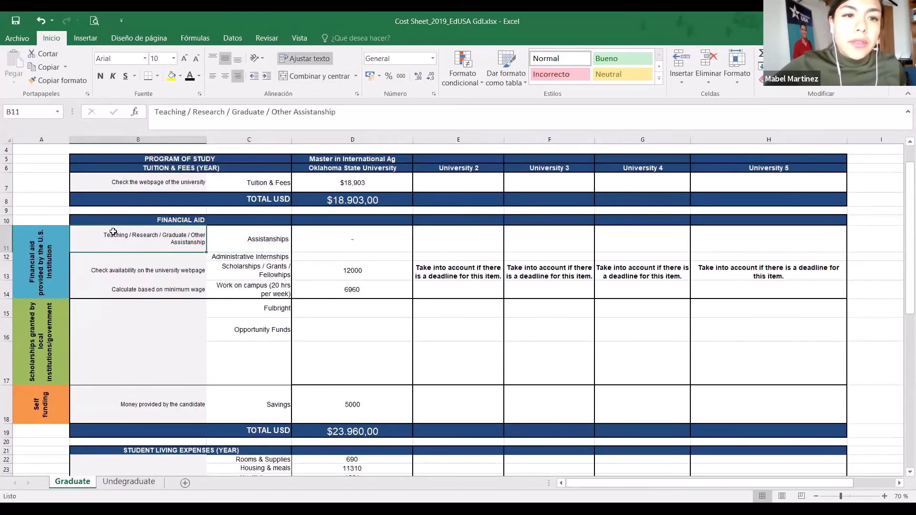
click(146, 220)
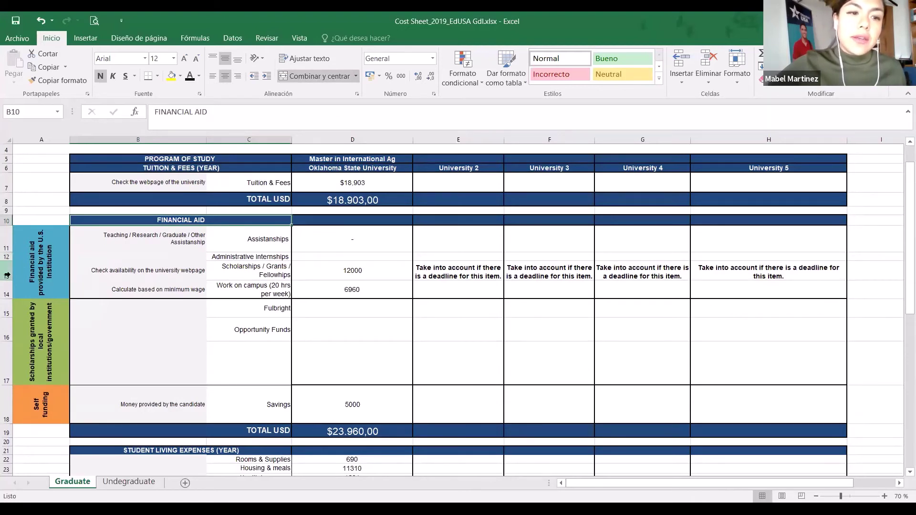
click(32, 345)
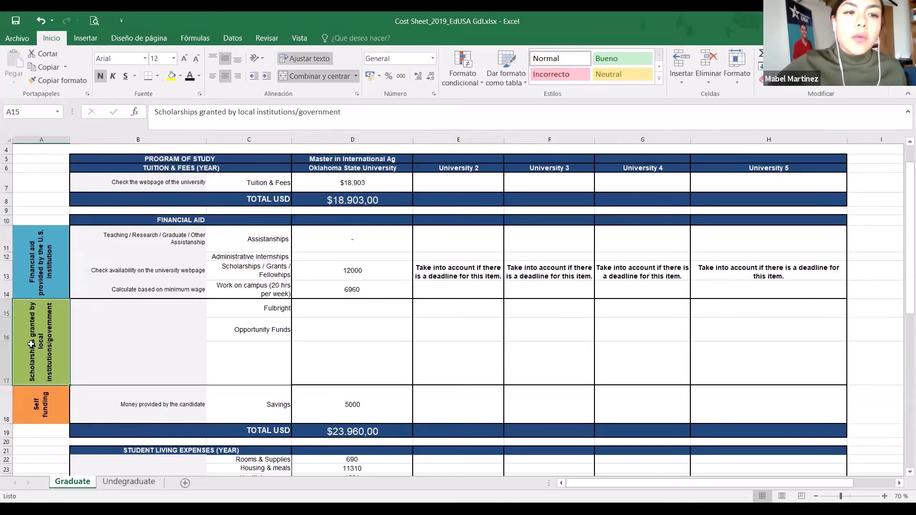
click(52, 294)
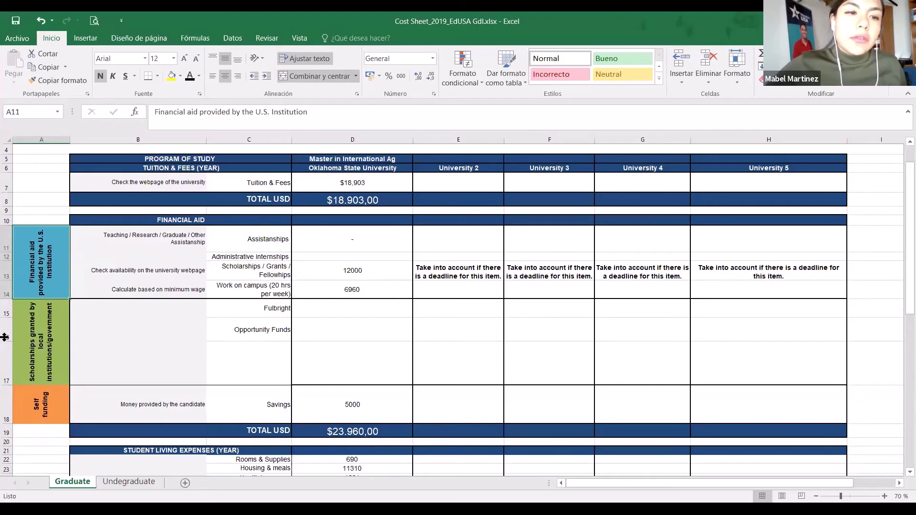
click(22, 334)
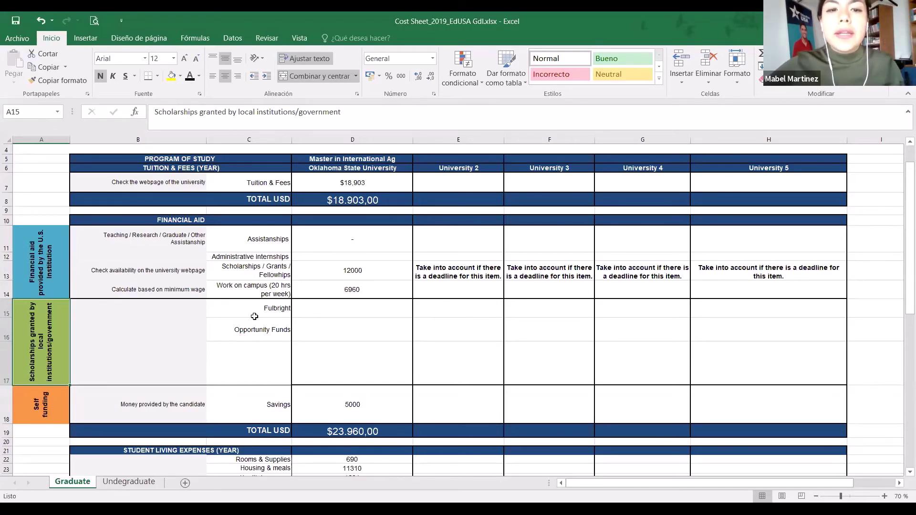
click(7, 405)
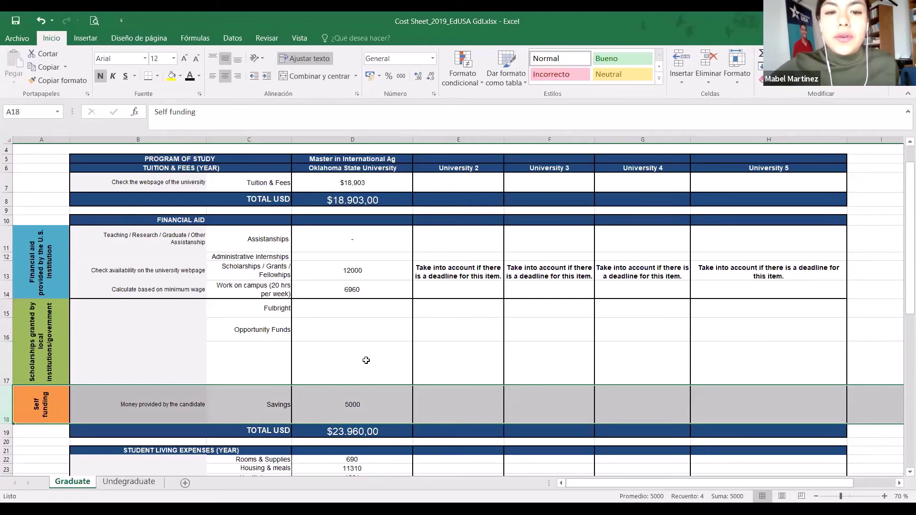
Look over the Tuition & Fees row together with the Student Living Expenses section of the Graduate sheet.
scroll(365, 360, down, 3)
scroll(363, 366, down, 1)
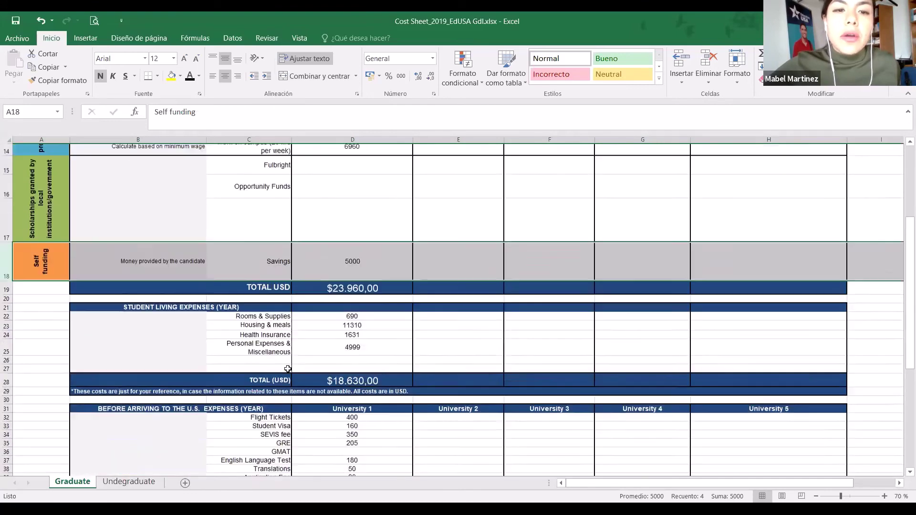
scroll(267, 326, up, 4)
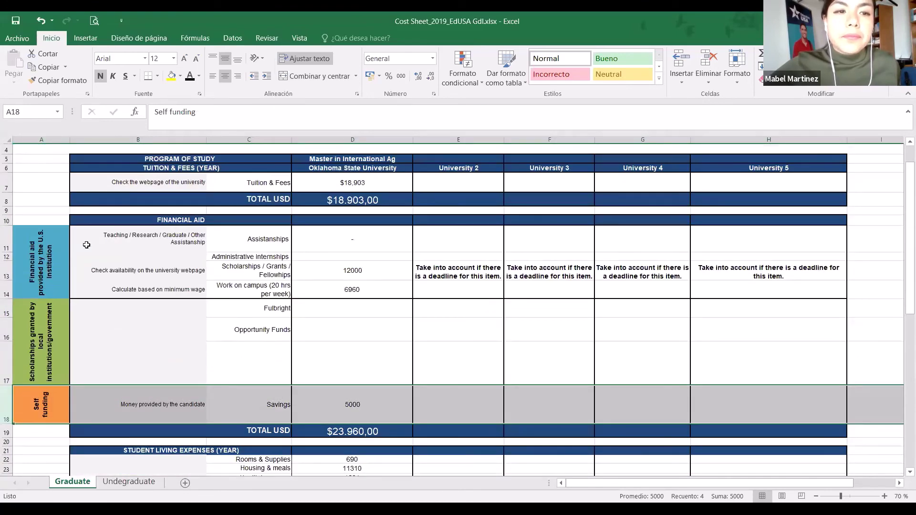
click(4, 179)
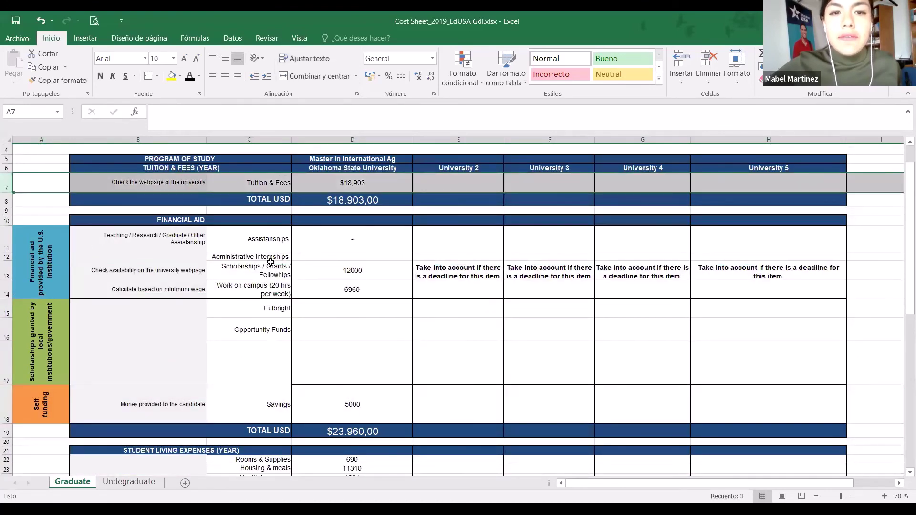
scroll(270, 261, down, 3)
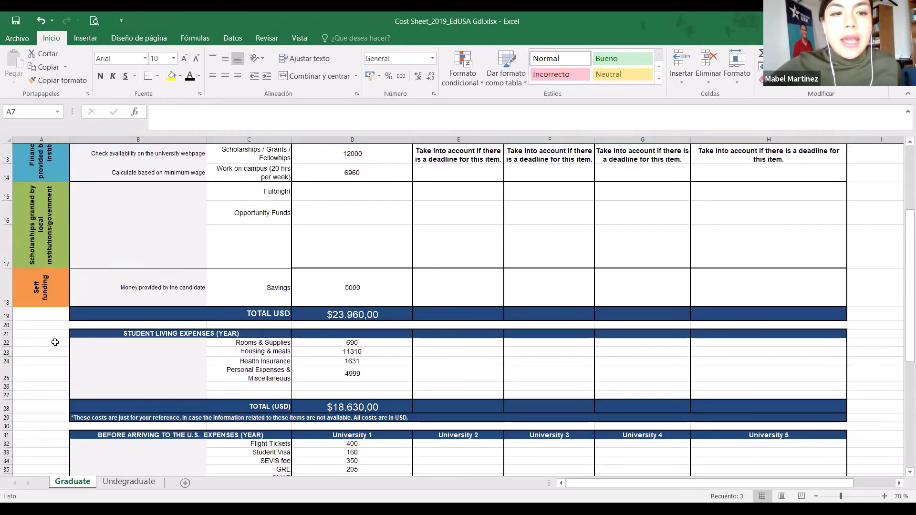
click(9, 343)
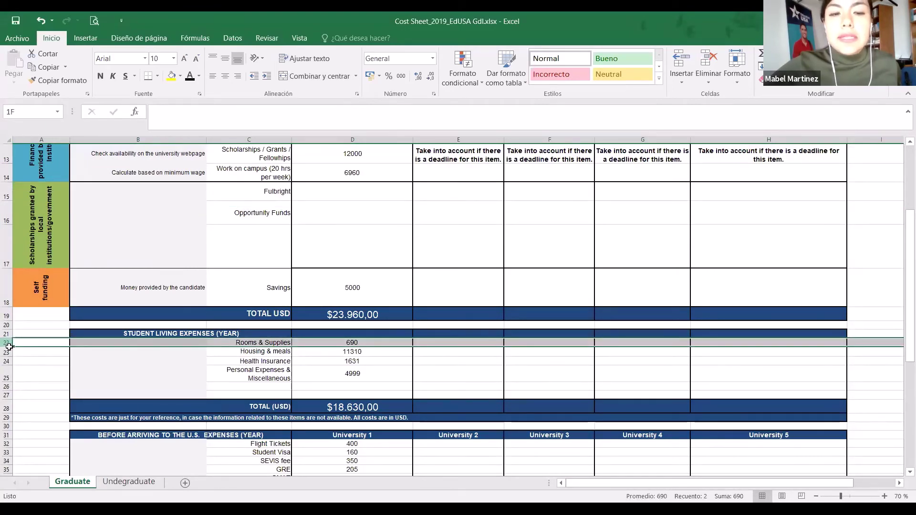
click(107, 376)
scroll(111, 372, up, 4)
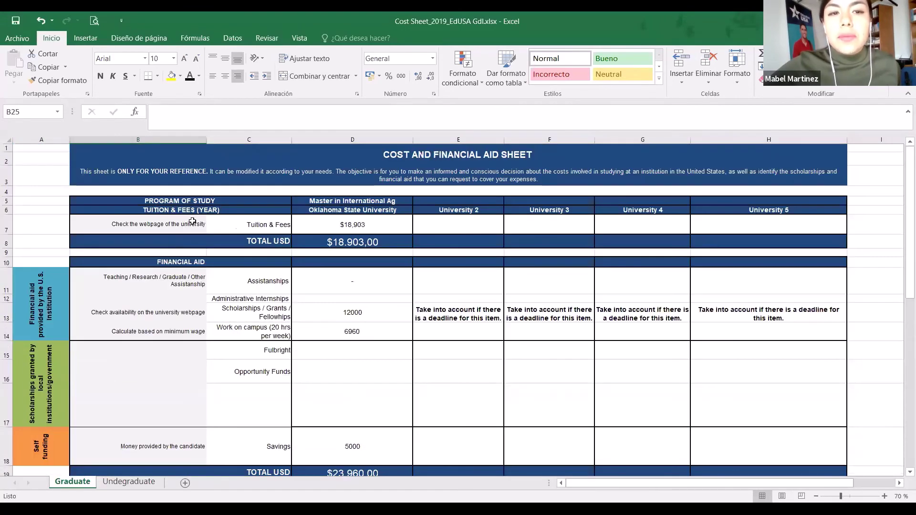
Examine the student living expense items from Rooms & Supplies through Personal Expenses & Miscellaneous in rows 22 to 25.
scroll(247, 271, down, 3)
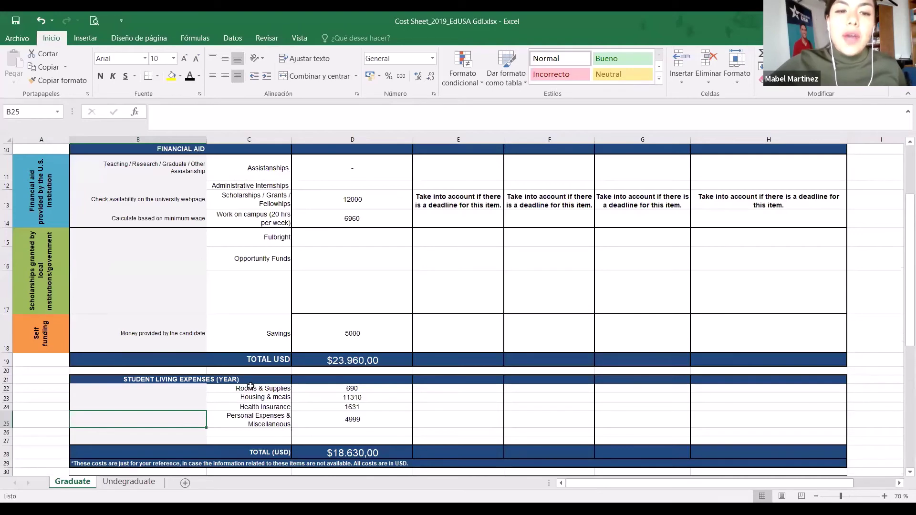
scroll(248, 397, down, 1)
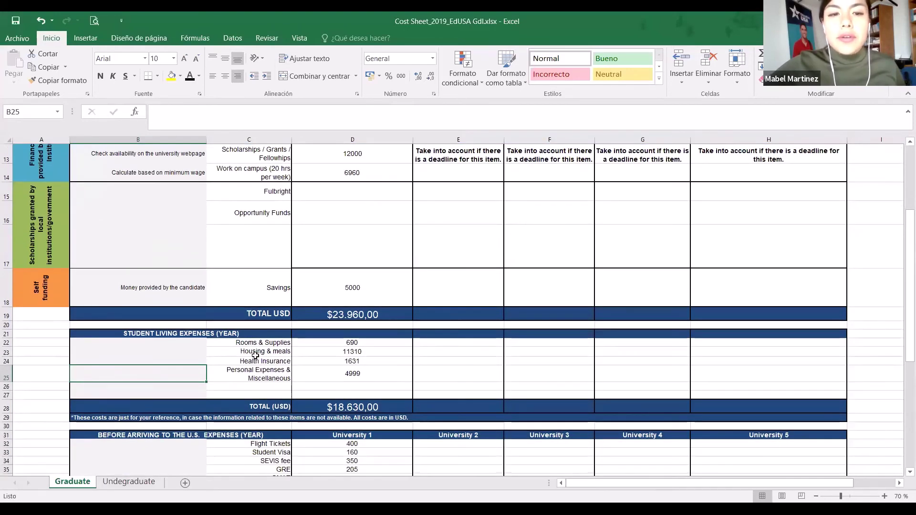
scroll(247, 378, down, 1)
scroll(248, 377, down, 1)
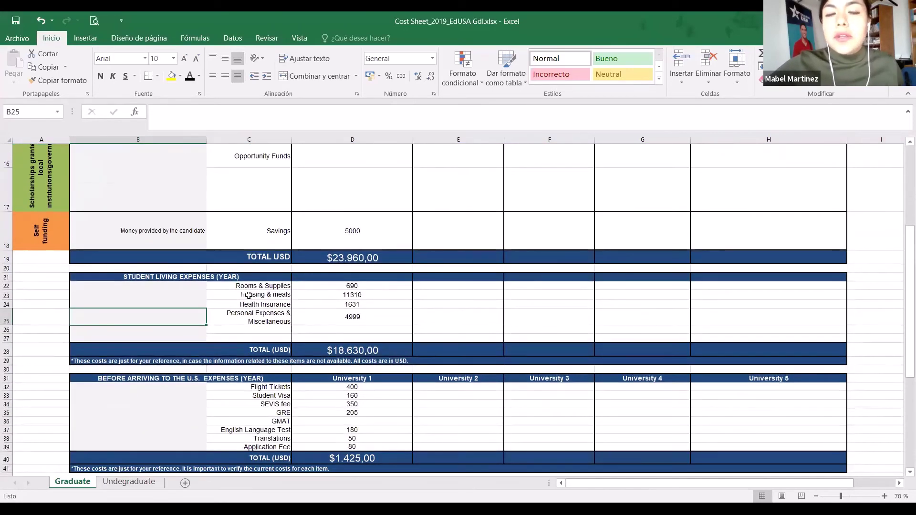
click(7, 286)
drag(8, 289, 8, 319)
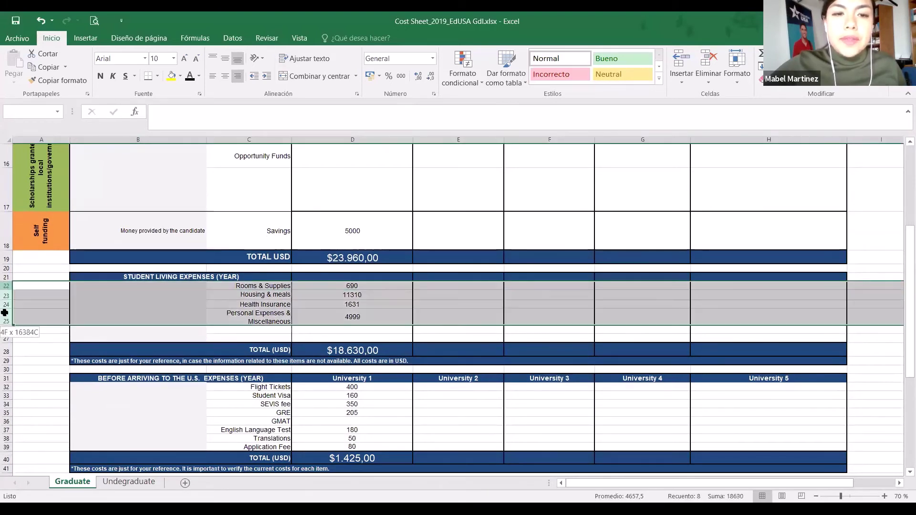
click(174, 304)
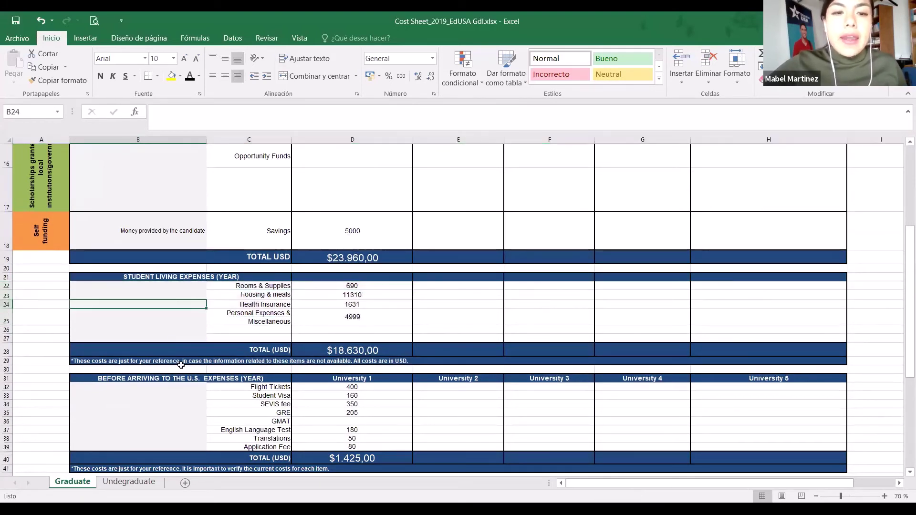
Examine the Before Arriving to the U.S. Expenses section, going through the items from Student Visa to English Language Test.
scroll(179, 362, down, 3)
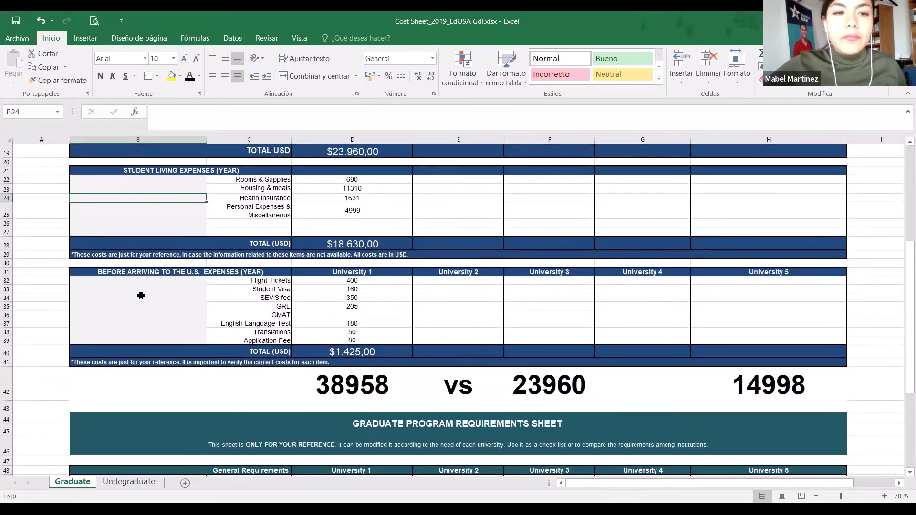
click(4, 273)
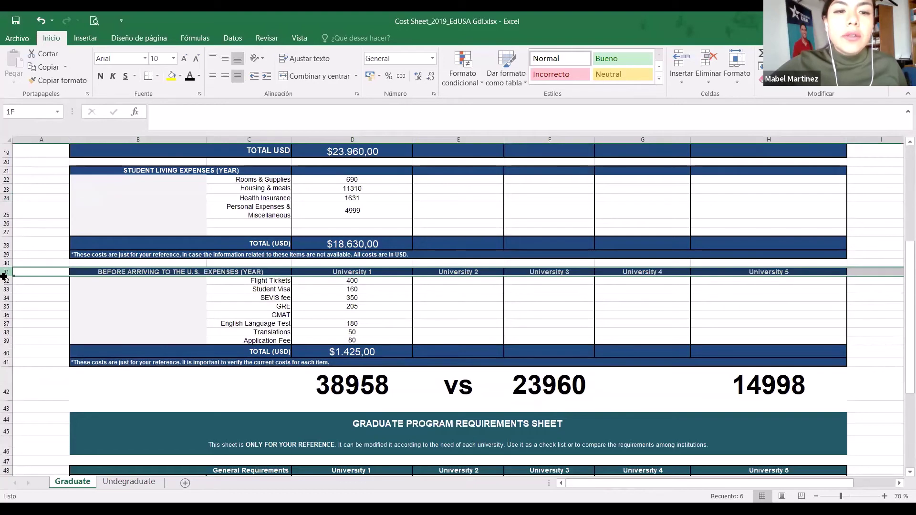
drag(3, 276, 16, 335)
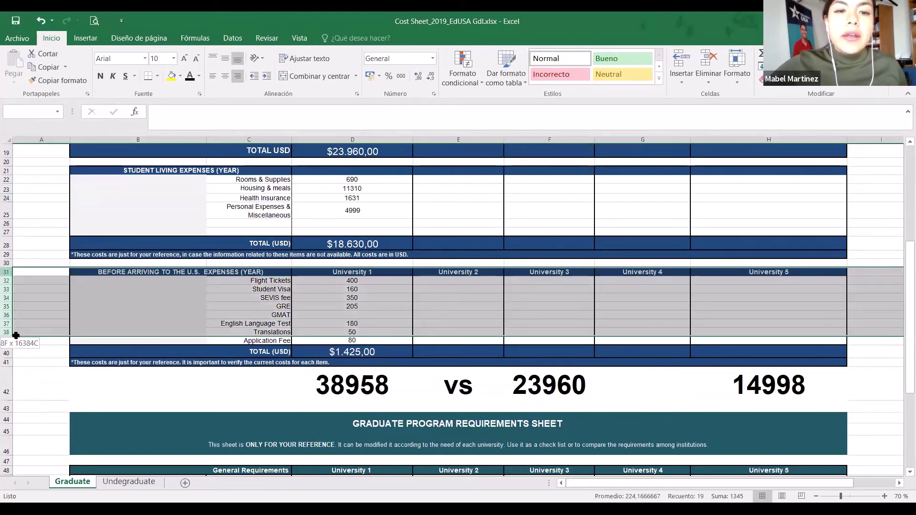
click(86, 315)
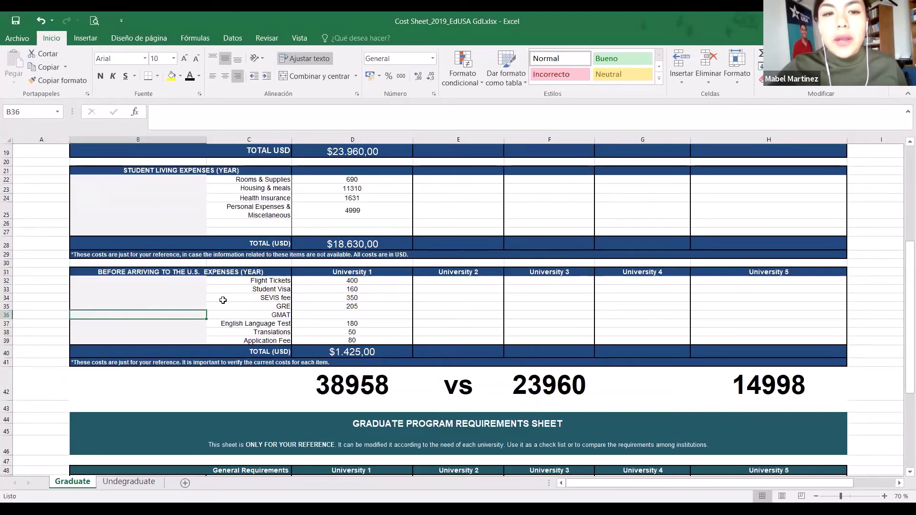
click(262, 290)
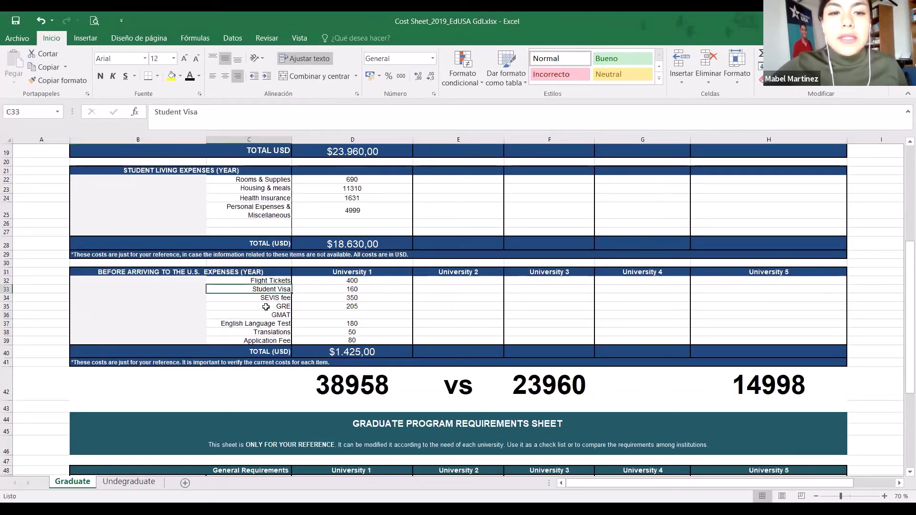
key(Down)
key(Down)
key(Down)
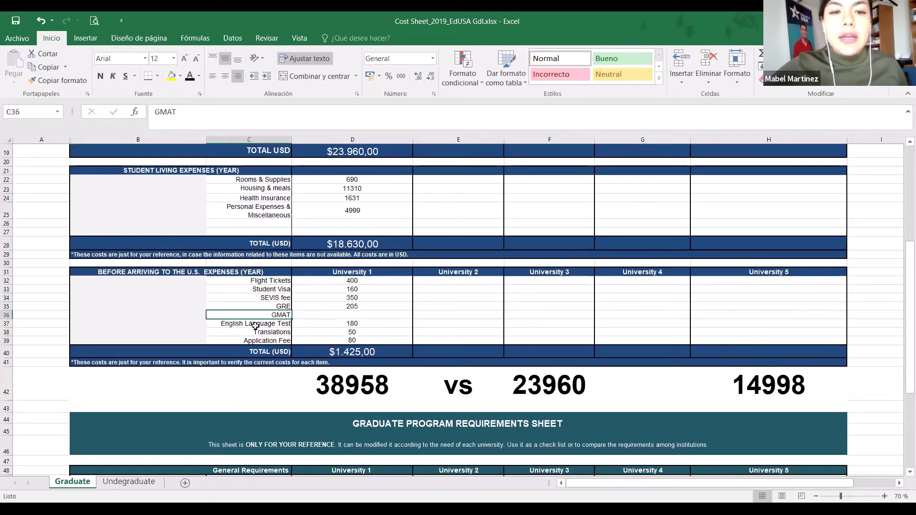
key(Down)
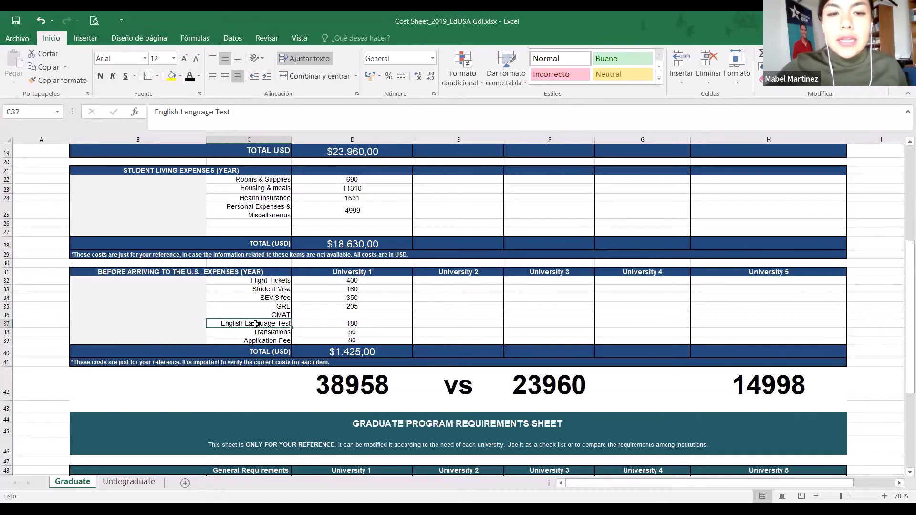
Review Oklahoma State University's tuition total in D8 and the financial aid and living expense totals below it.
scroll(353, 343, up, 6)
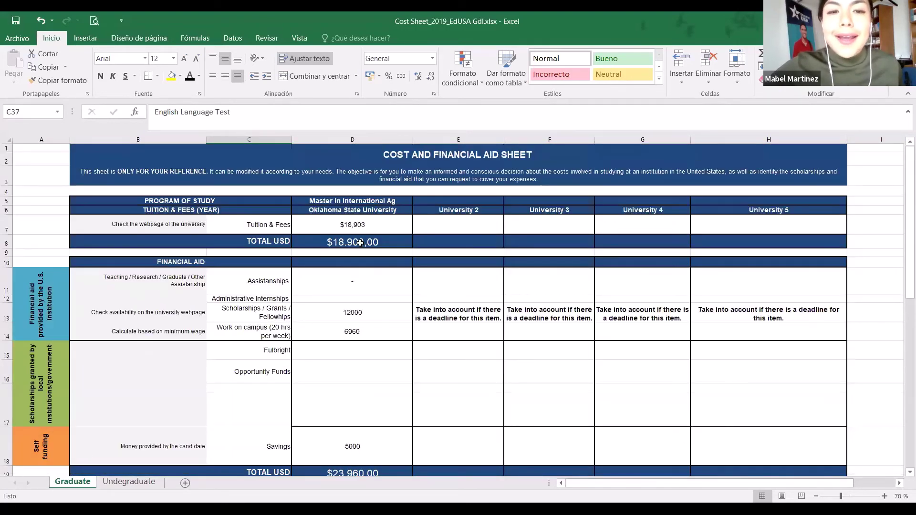
click(359, 243)
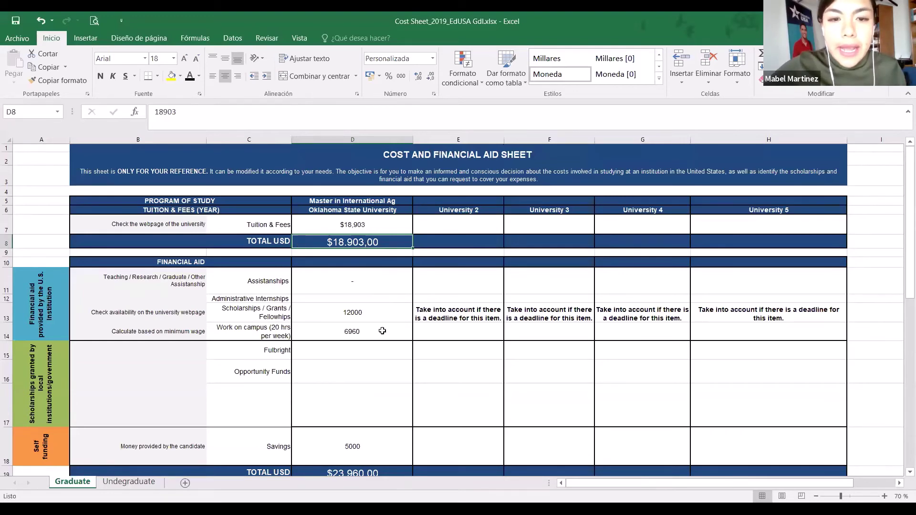
scroll(348, 285, down, 5)
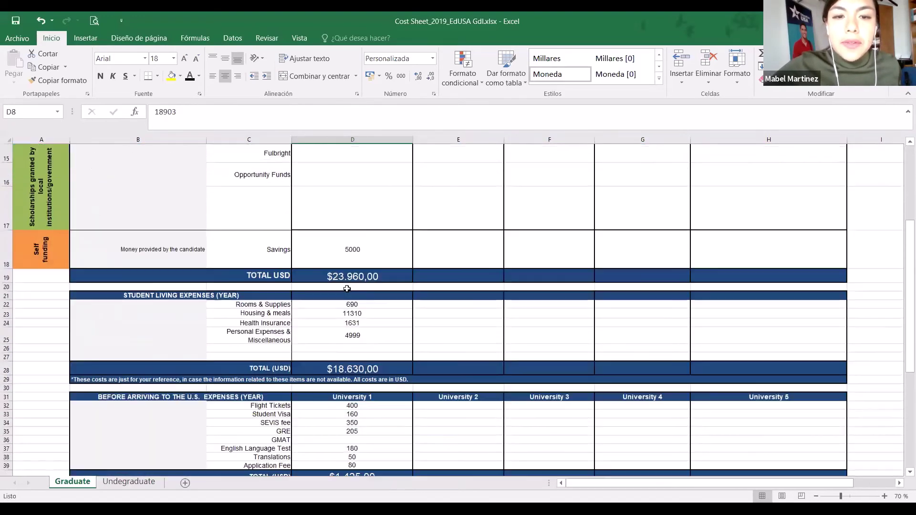
scroll(347, 289, up, 4)
scroll(347, 289, up, 1)
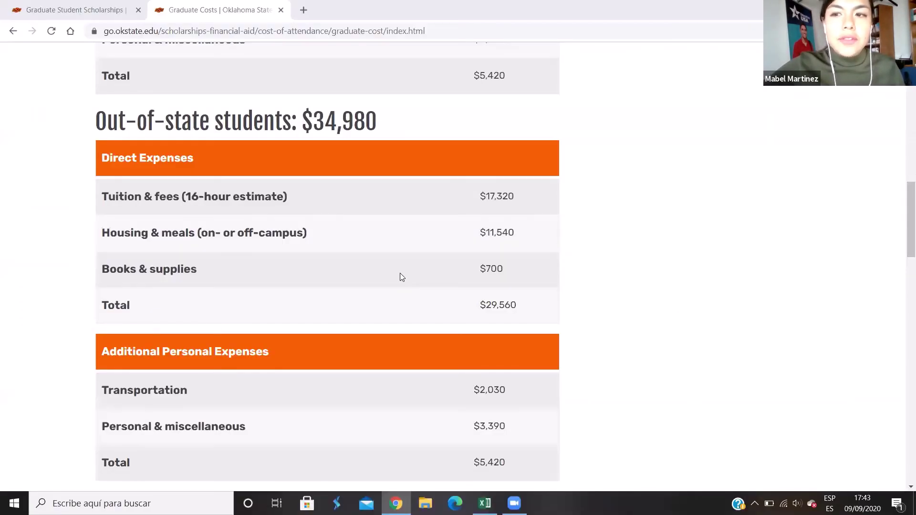
Look through the 2020-21 Graduate cost estimates page, from its introduction to the yearly estimates for in-state students.
scroll(399, 273, up, 8)
scroll(399, 274, up, 4)
scroll(403, 281, down, 10)
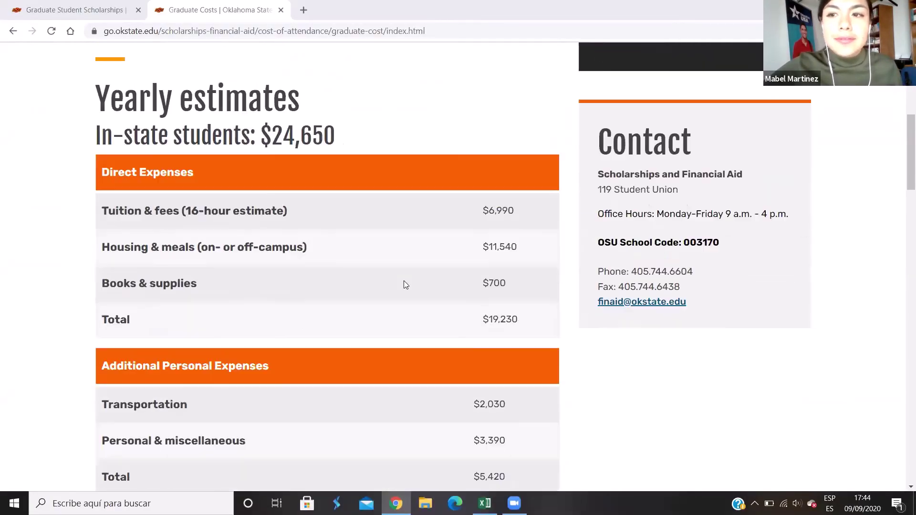
scroll(404, 286, up, 6)
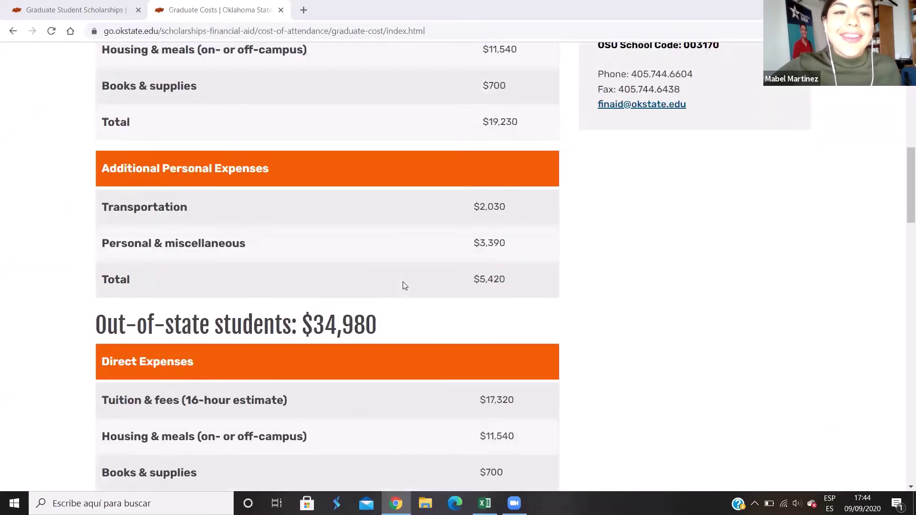
scroll(402, 285, up, 9)
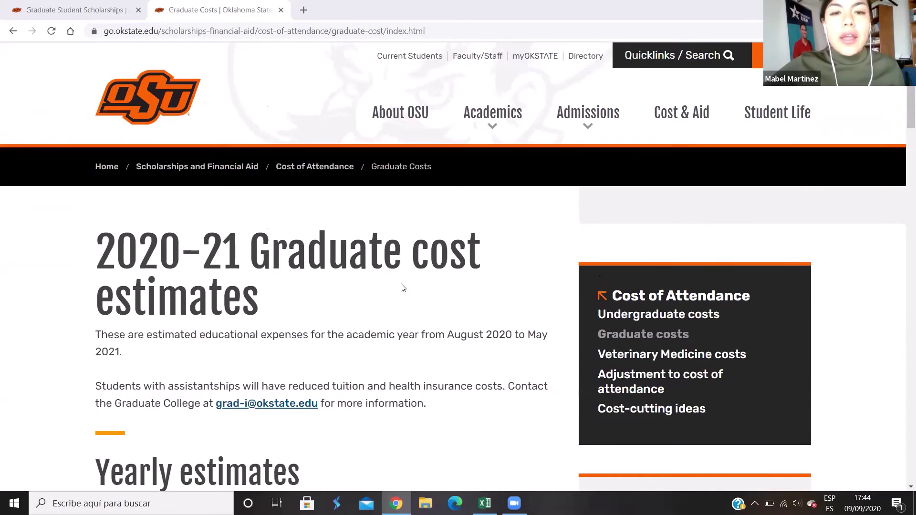
scroll(394, 299, down, 6)
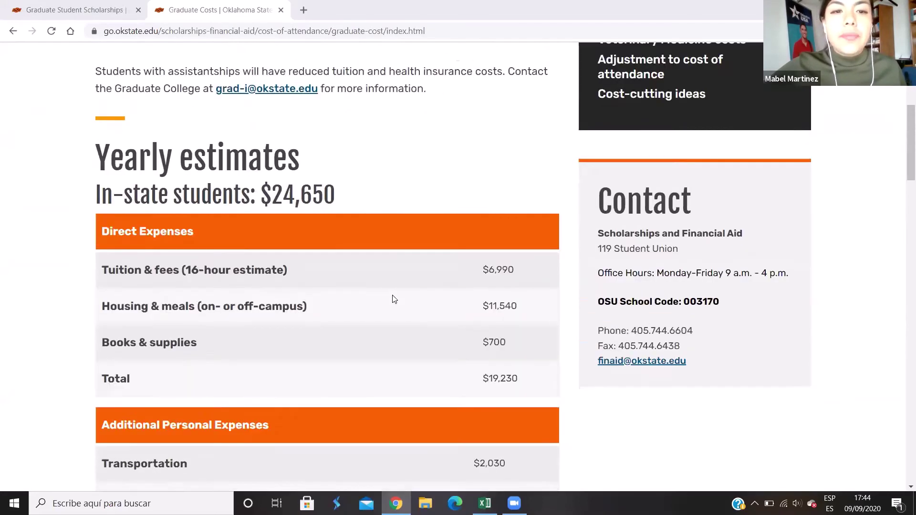
scroll(394, 299, down, 1)
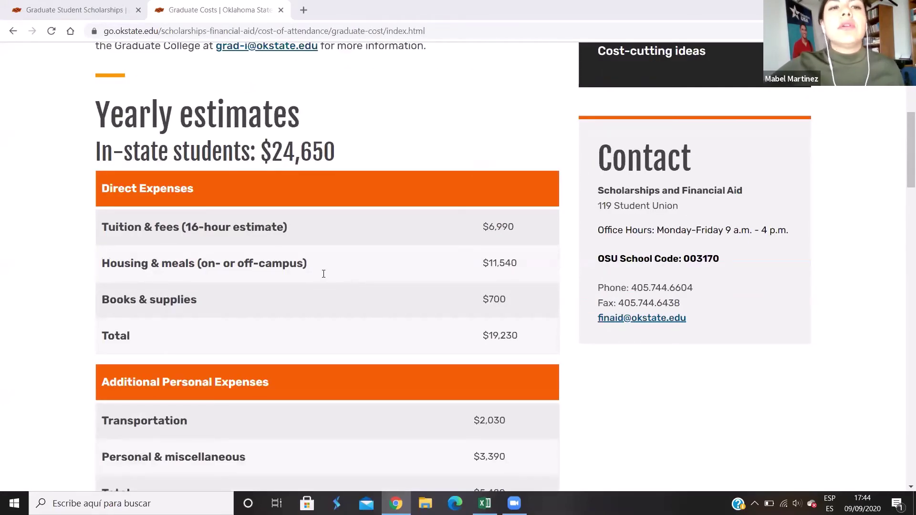
scroll(180, 212, down, 3)
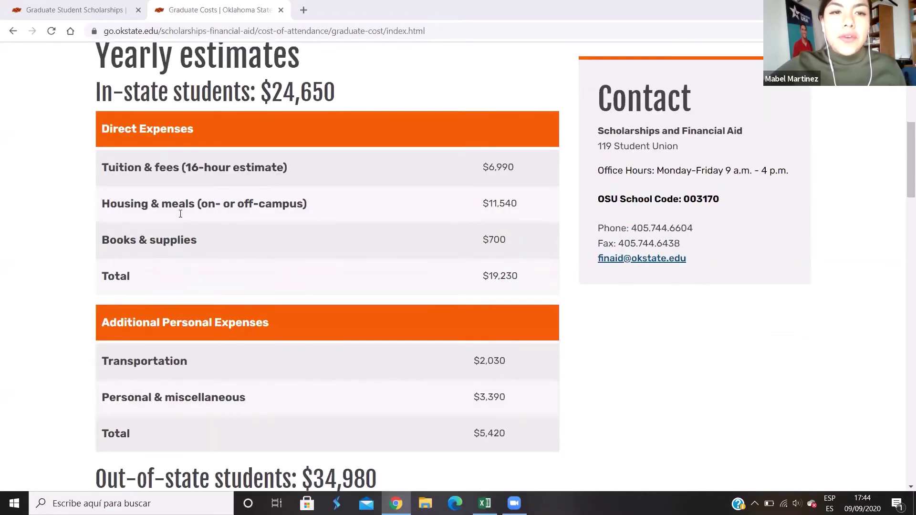
scroll(179, 214, up, 1)
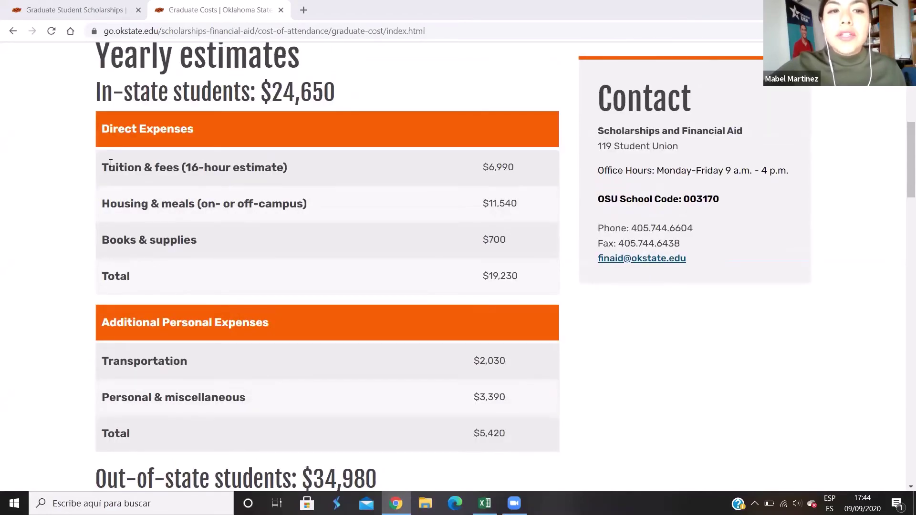
Highlight the Tuition & fees item and the Housing & meals item in the in-state Direct Expenses table, one after the other.
drag(110, 164, 348, 172)
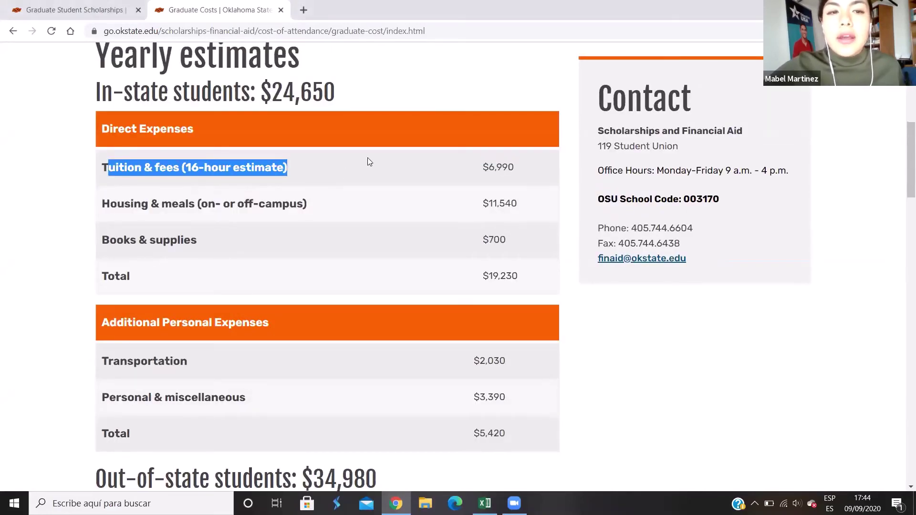
click(179, 164)
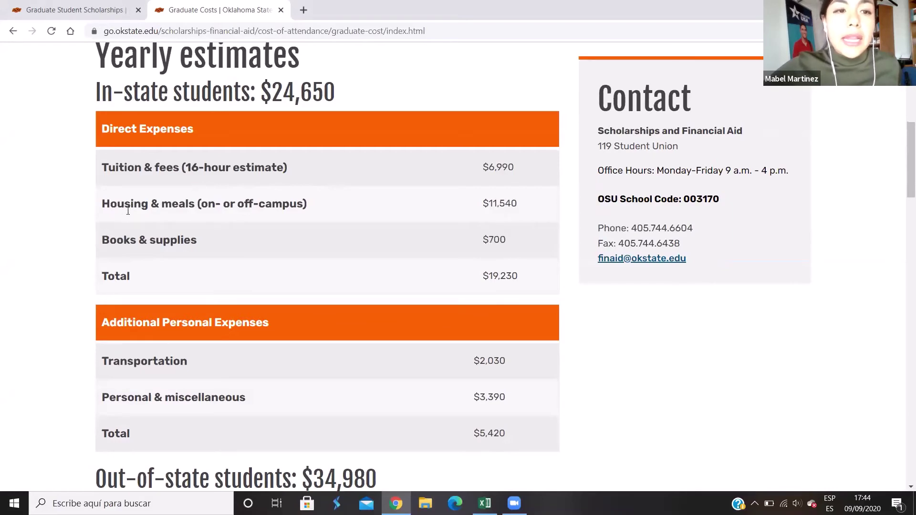
scroll(128, 210, down, 1)
scroll(130, 215, up, 1)
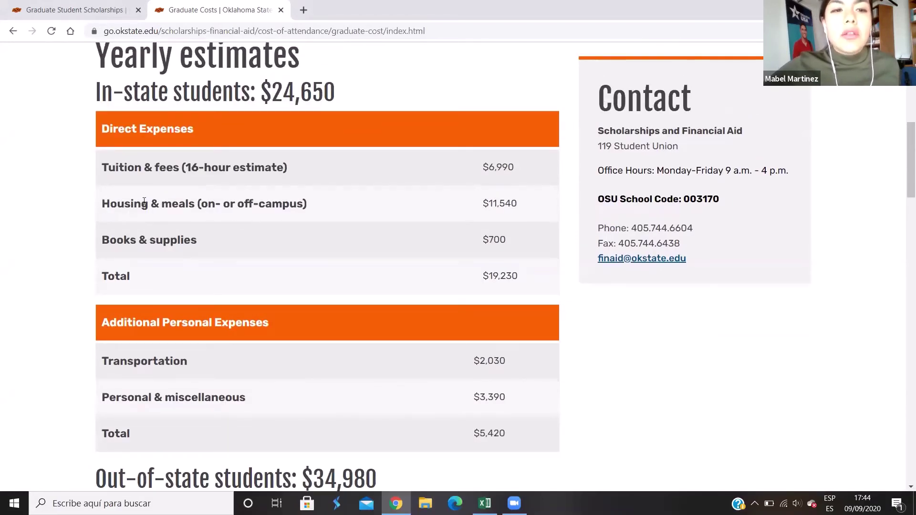
drag(134, 206, 429, 219)
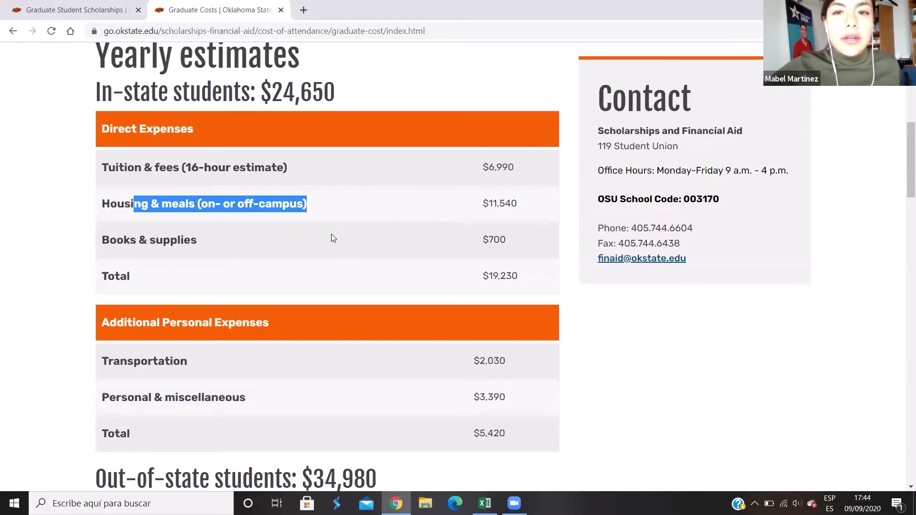
scroll(189, 256, down, 1)
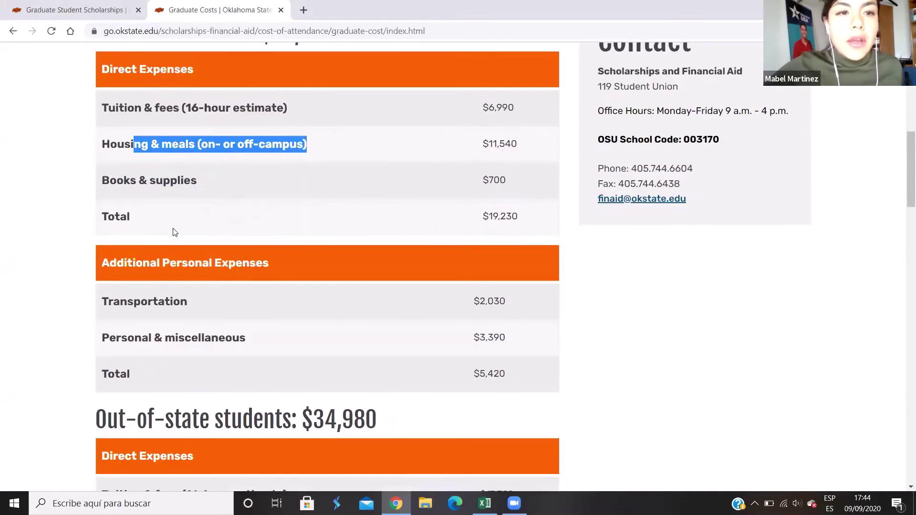
click(134, 155)
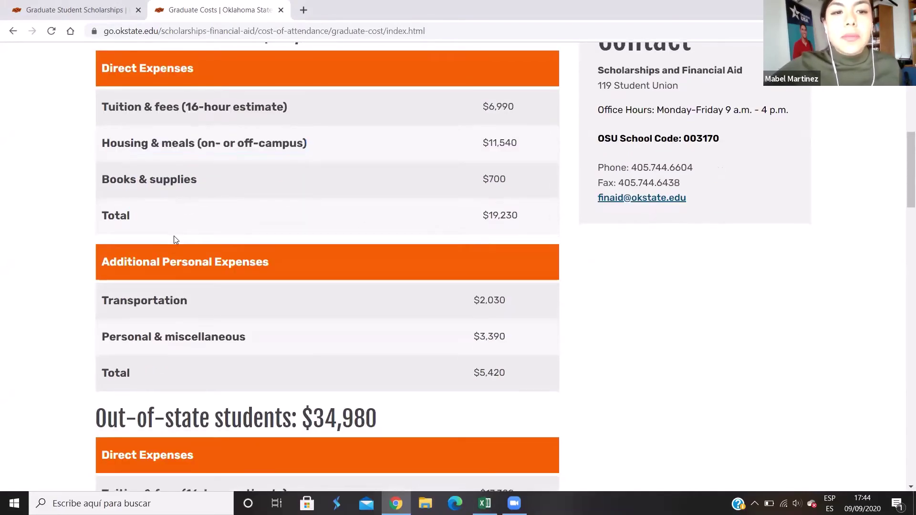
Look through the yearly estimates from the in-state tables down to the section for international students without assistantship.
scroll(184, 254, down, 9)
scroll(186, 253, down, 6)
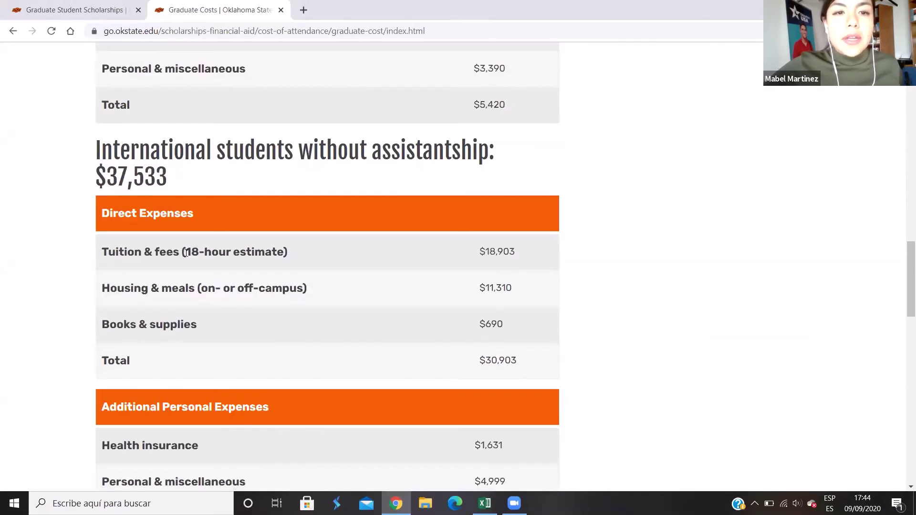
scroll(197, 262, up, 9)
scroll(198, 262, up, 7)
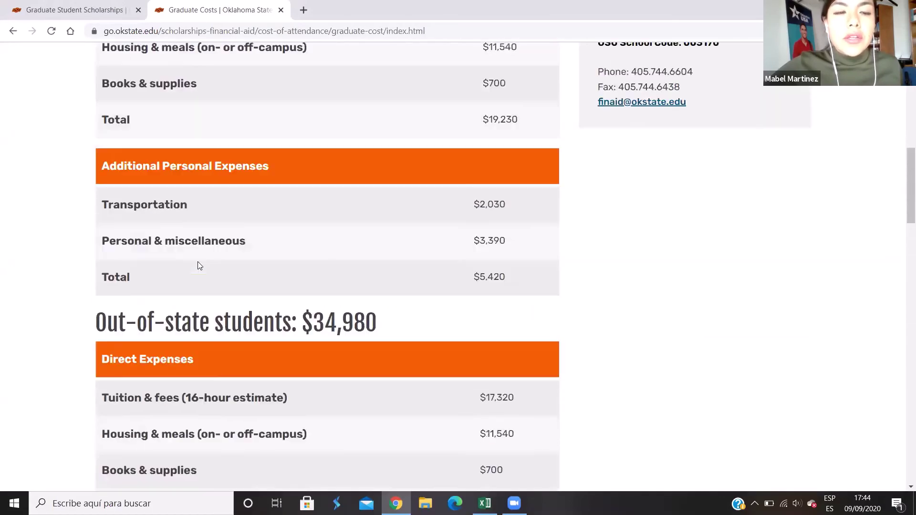
scroll(197, 262, down, 5)
scroll(200, 265, down, 8)
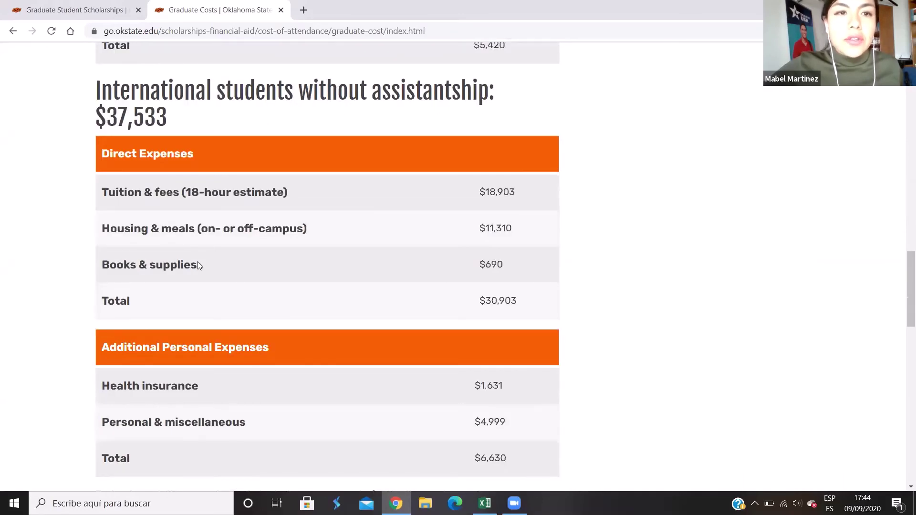
scroll(198, 263, down, 2)
scroll(198, 262, up, 3)
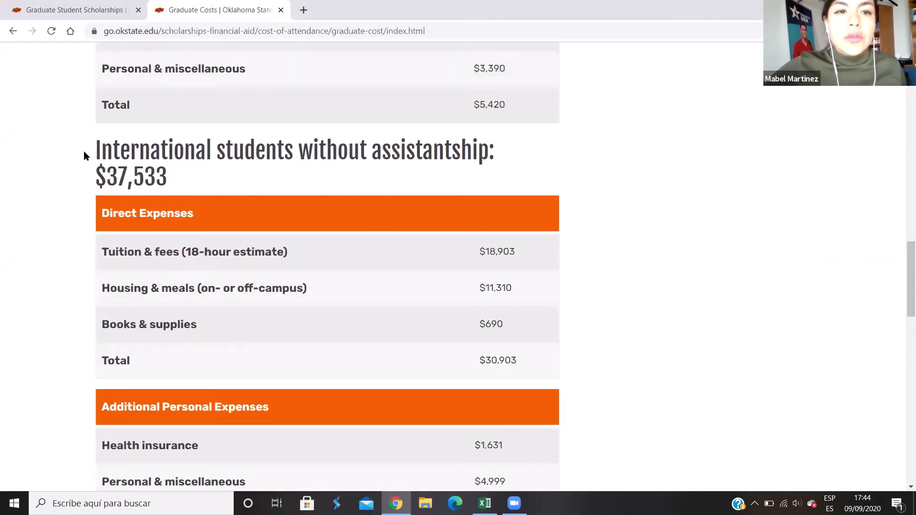
Highlight the International students without assistantship heading, its yearly amount and the Direct Expenses total in turn.
drag(96, 151, 431, 153)
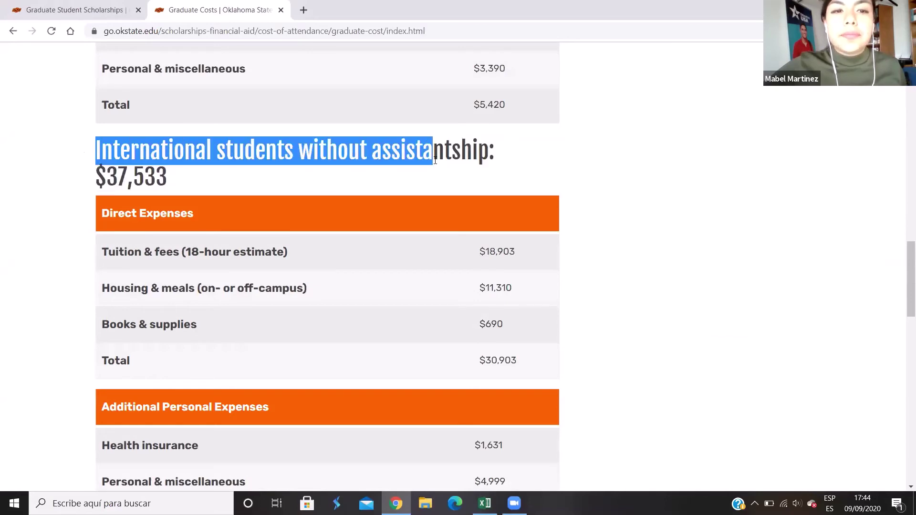
click(264, 205)
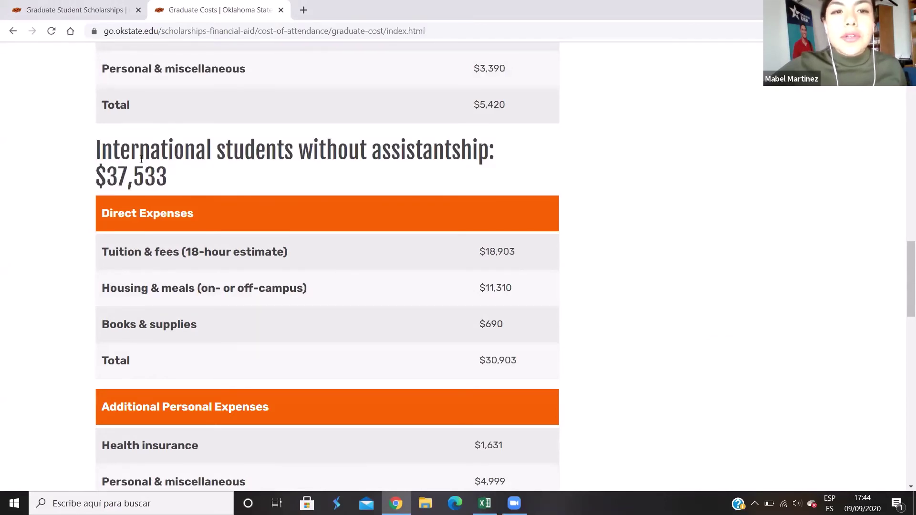
drag(99, 152, 474, 143)
drag(98, 176, 170, 179)
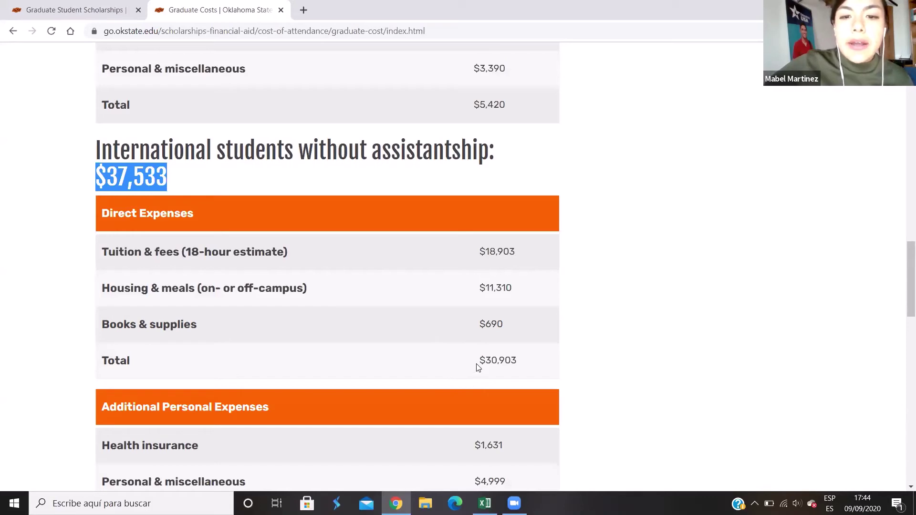
drag(477, 365, 525, 368)
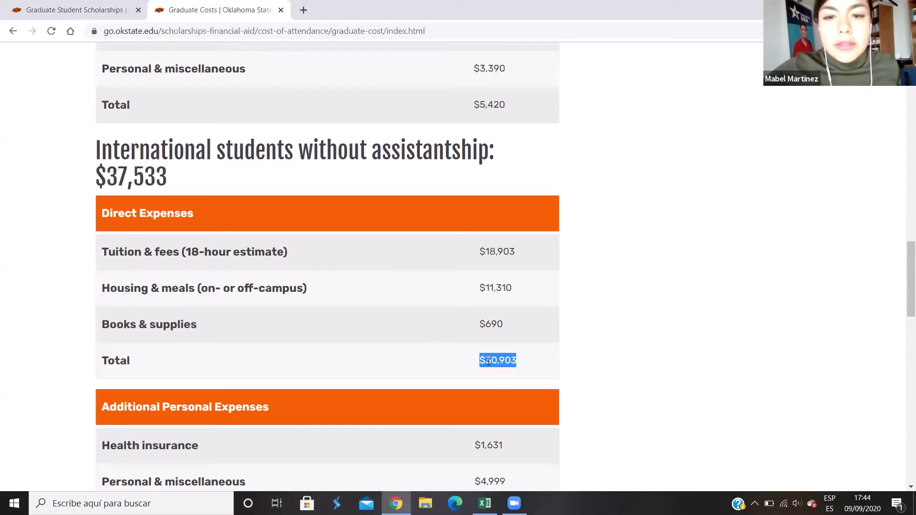
Review the international students' Additional Personal Expenses table and go back up to the in-state estimates.
scroll(448, 333, down, 1)
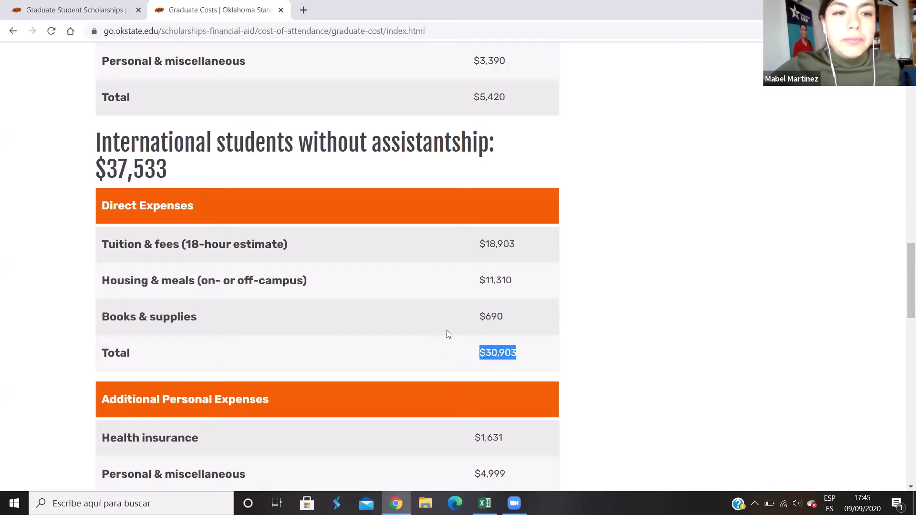
scroll(401, 286, down, 1)
scroll(453, 241, down, 3)
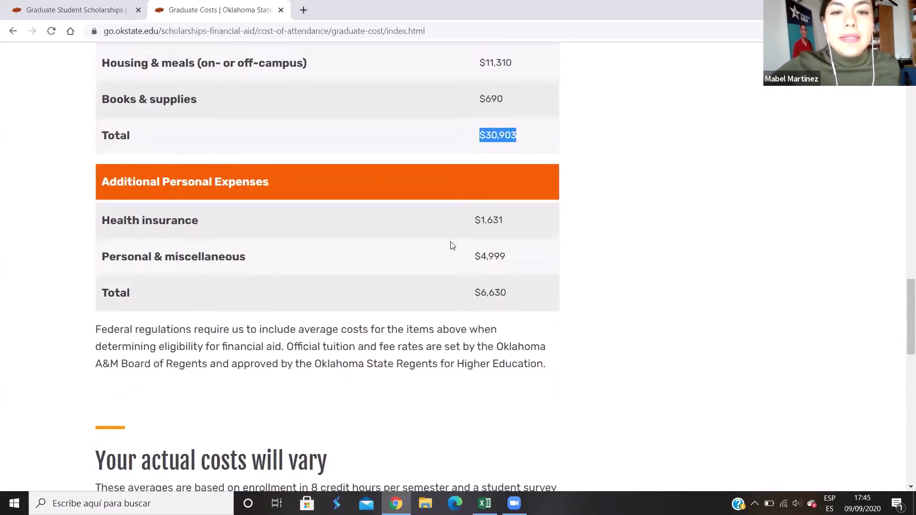
scroll(453, 258, up, 15)
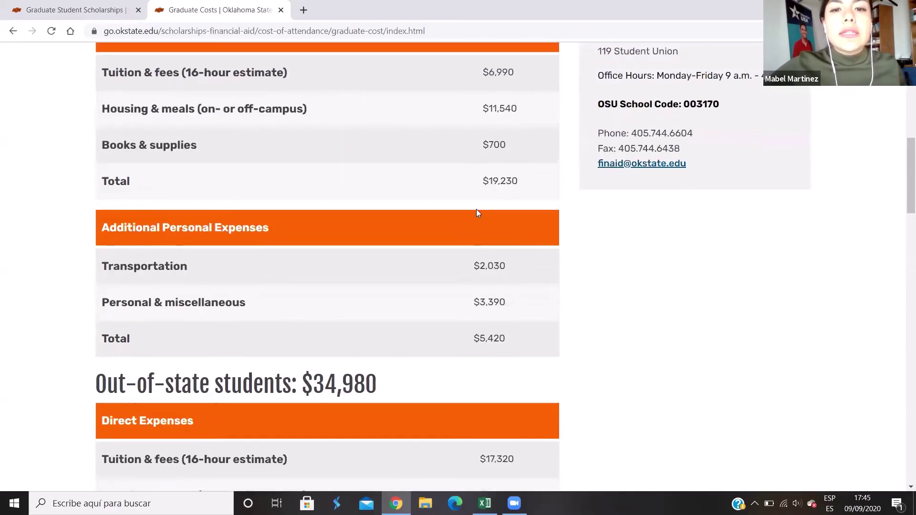
scroll(472, 200, up, 2)
Switch to the cost sheet workbook in Excel and select Oklahoma State University's Tuition & Fees amount in D7.
click(484, 503)
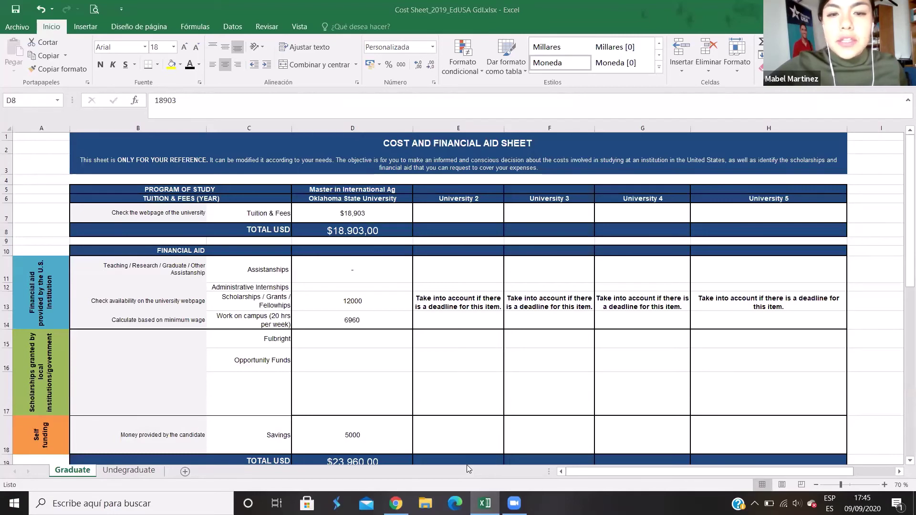
click(477, 295)
scroll(400, 301, down, 1)
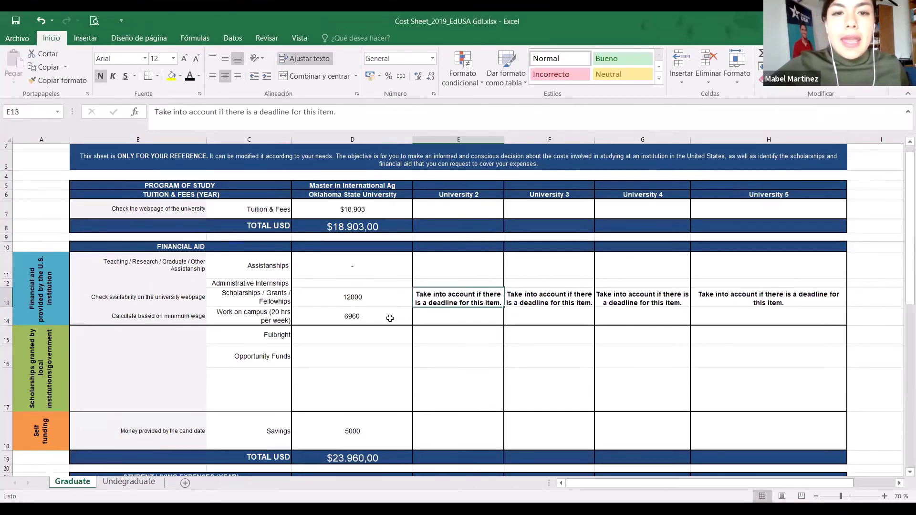
click(366, 184)
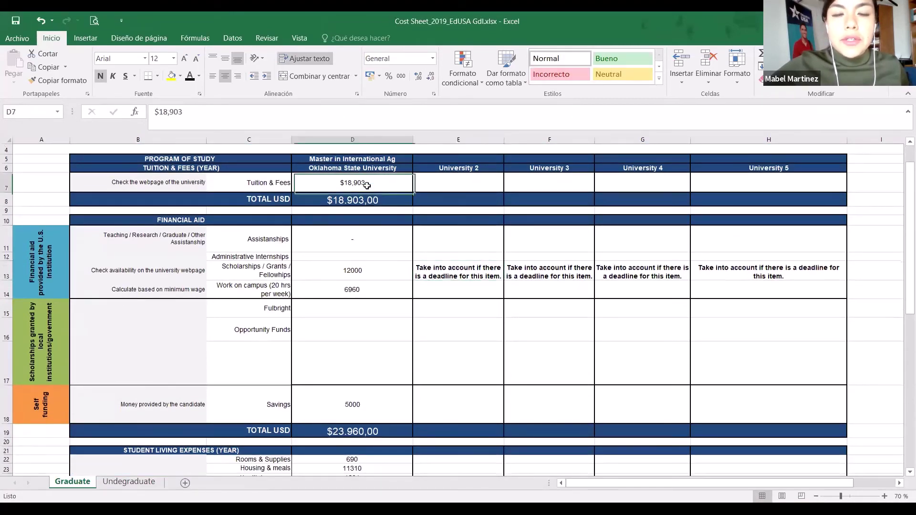
scroll(366, 236, down, 1)
scroll(371, 248, up, 1)
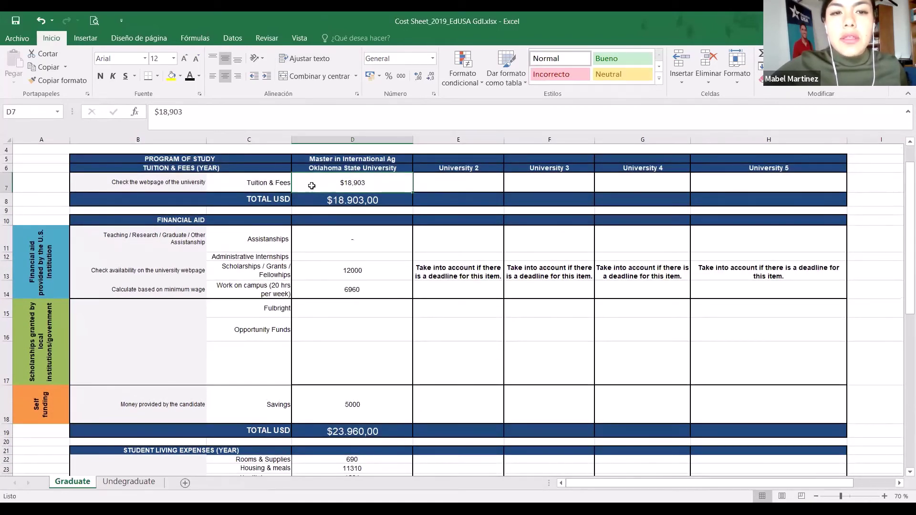
Go through the Student Living Expenses amounts in D22 to D25, from Rooms & Supplies to Personal Expenses & Miscellaneous.
scroll(338, 279, down, 5)
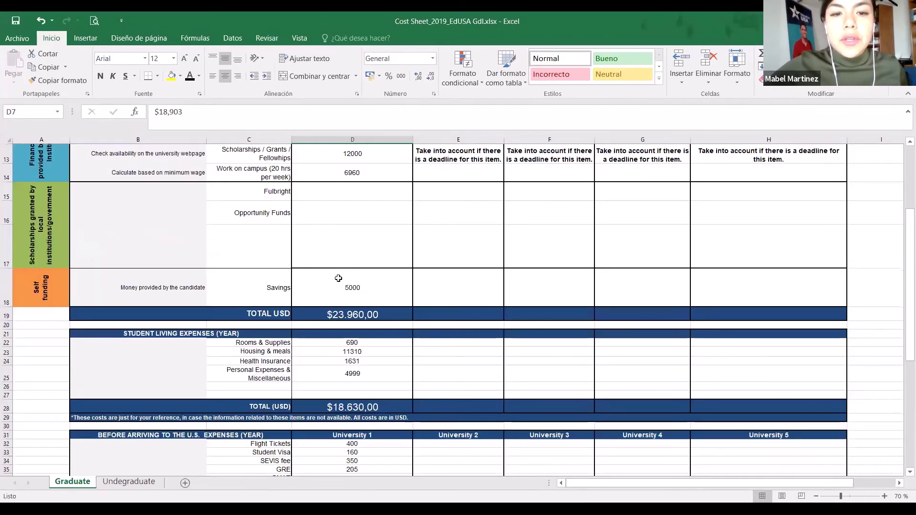
scroll(344, 278, up, 1)
scroll(344, 278, up, 1)
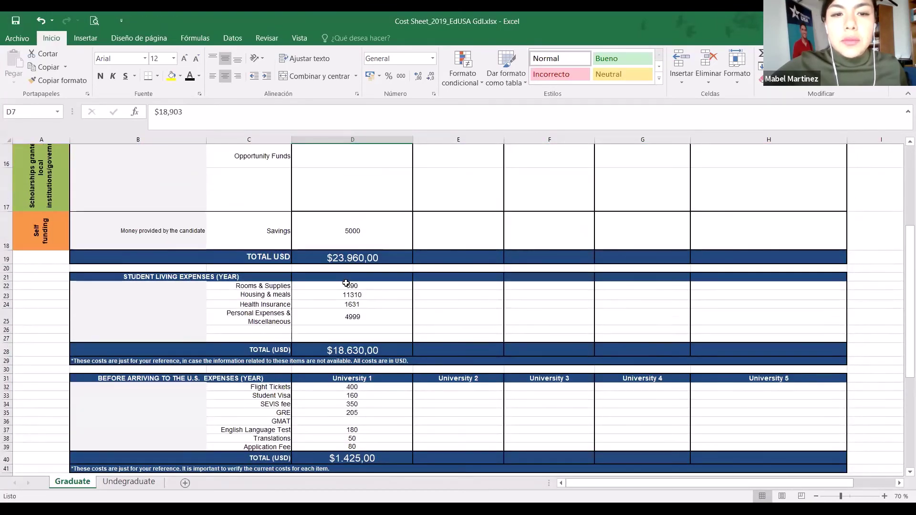
click(345, 285)
click(352, 295)
click(349, 304)
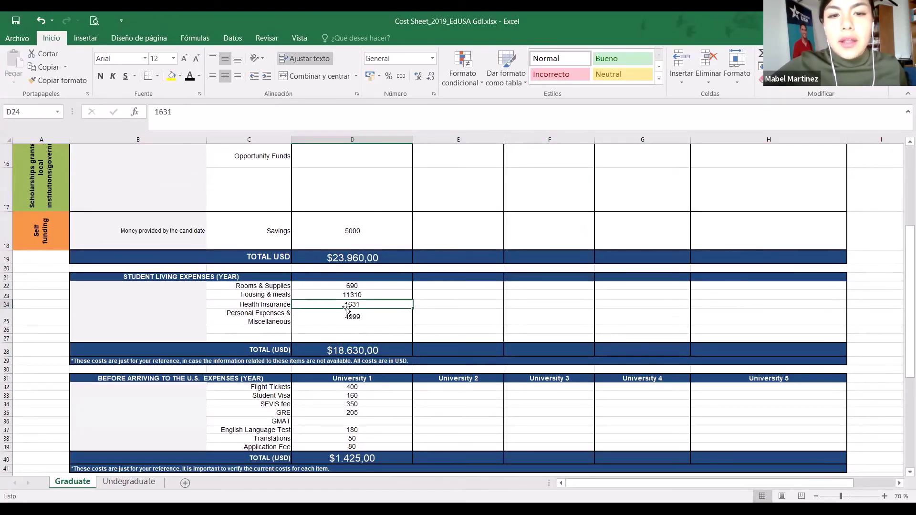
click(349, 322)
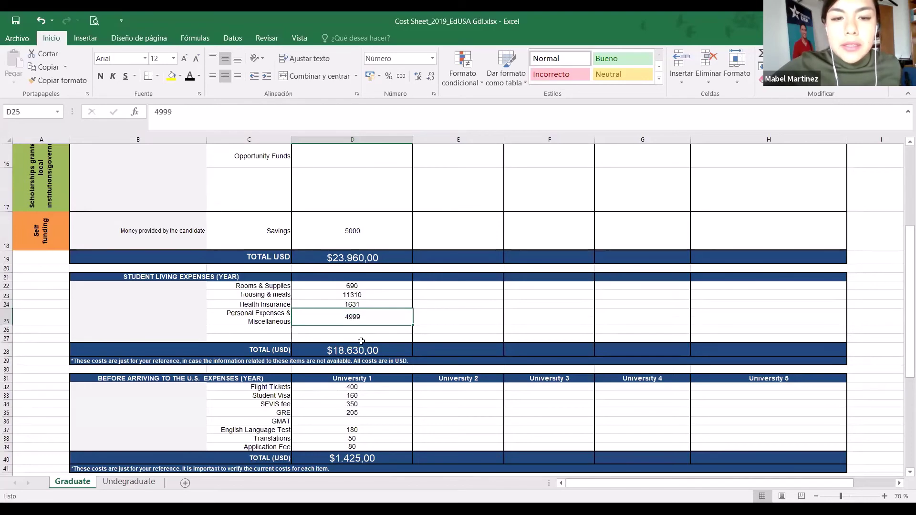
Select the Before Arriving to the U.S. Expenses amounts in D32:D39, from Flight Tickets to Application Fee.
scroll(360, 341, down, 1)
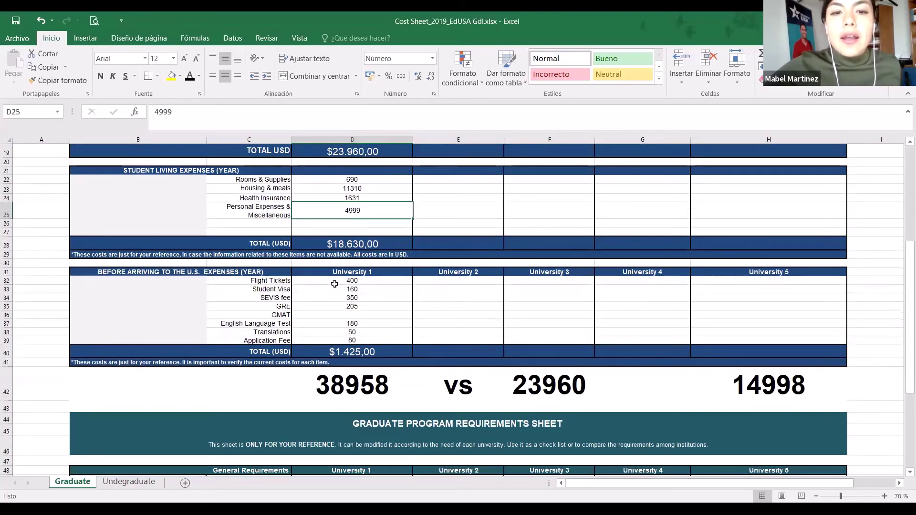
click(335, 284)
drag(335, 283, 350, 343)
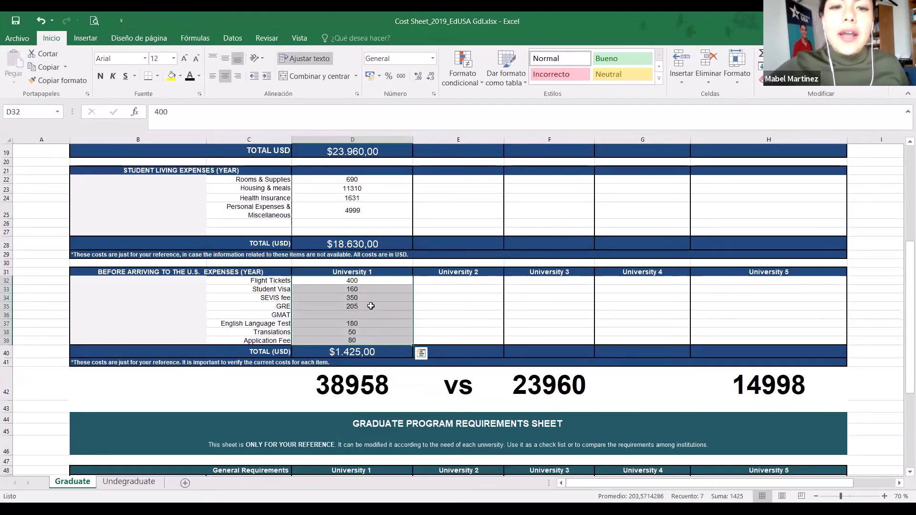
click(370, 306)
drag(364, 285, 381, 336)
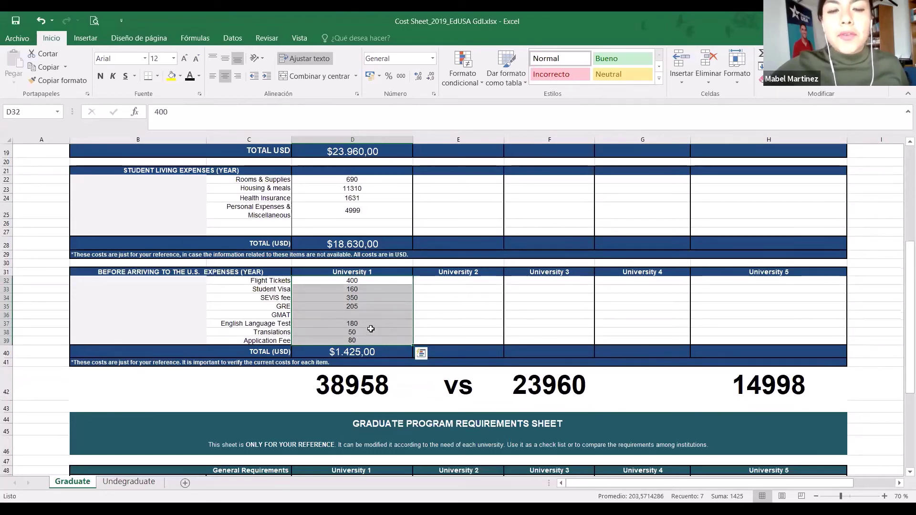
Go over the Before Arriving to the U.S. Expenses by selecting rows 32 to 39, from Flight Tickets to Application Fee.
scroll(371, 329, up, 3)
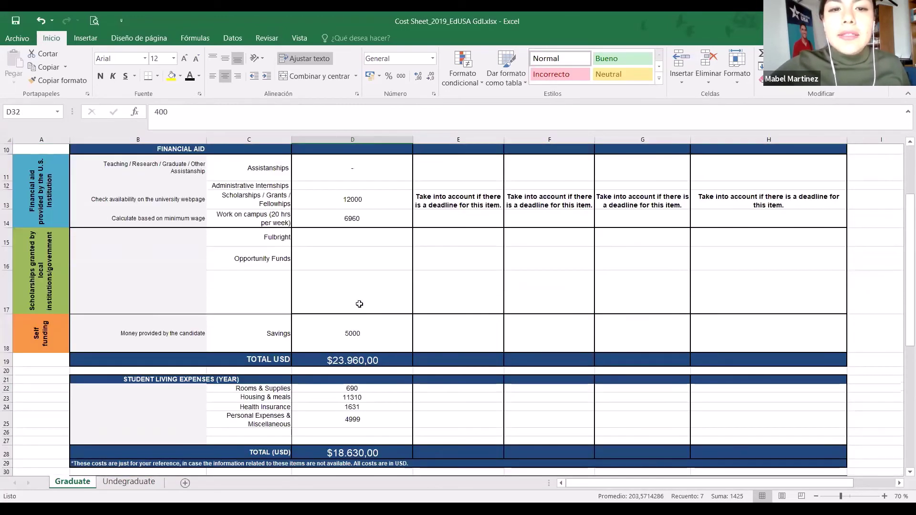
scroll(363, 310, down, 4)
click(283, 267)
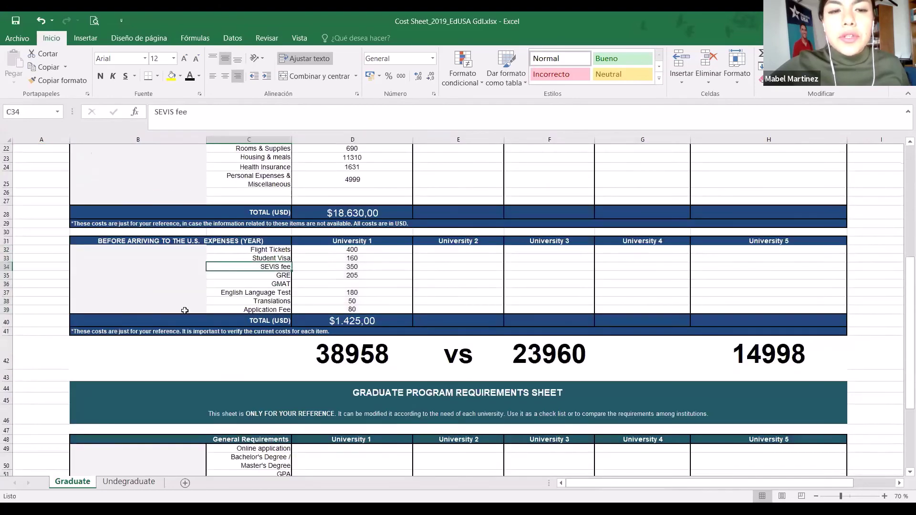
click(7, 250)
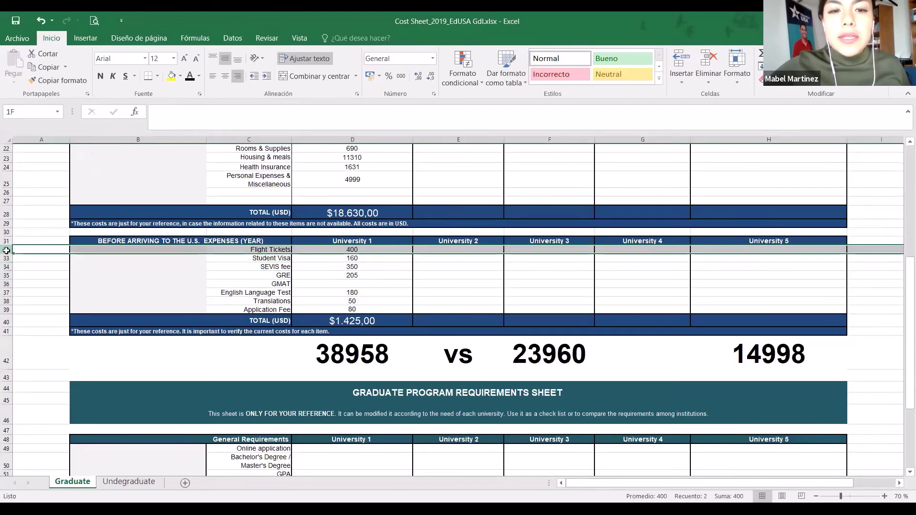
drag(7, 251, 6, 309)
click(139, 283)
Return to the Financial Aid section and examine the Scholarships / Grants / Fellowships amount in D13.
scroll(305, 310, up, 3)
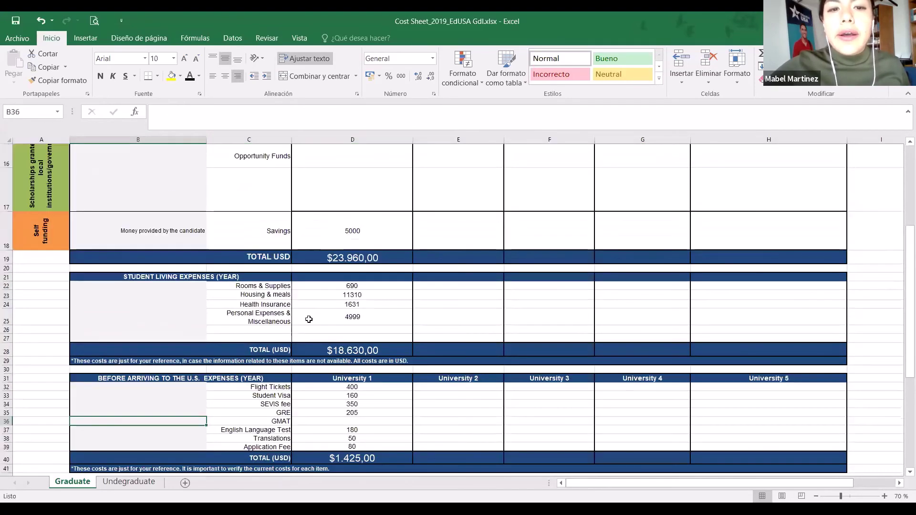
scroll(334, 365, up, 3)
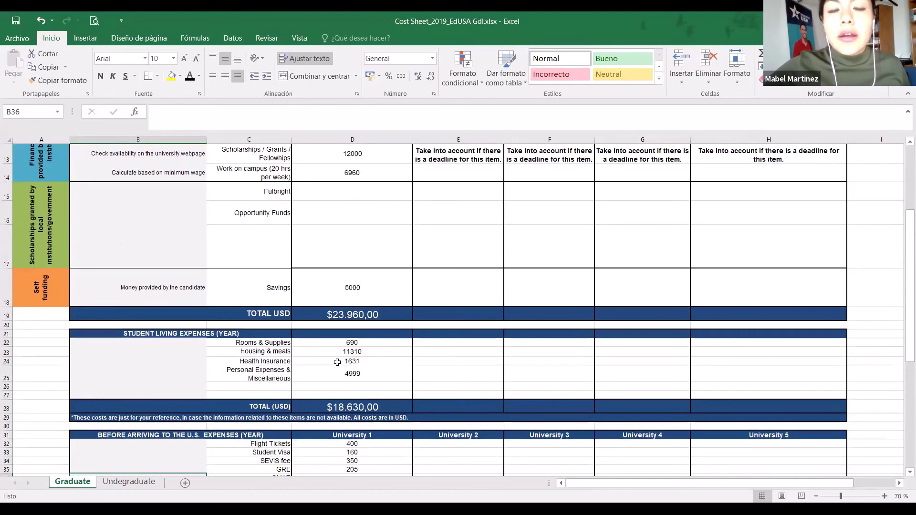
scroll(334, 282, up, 1)
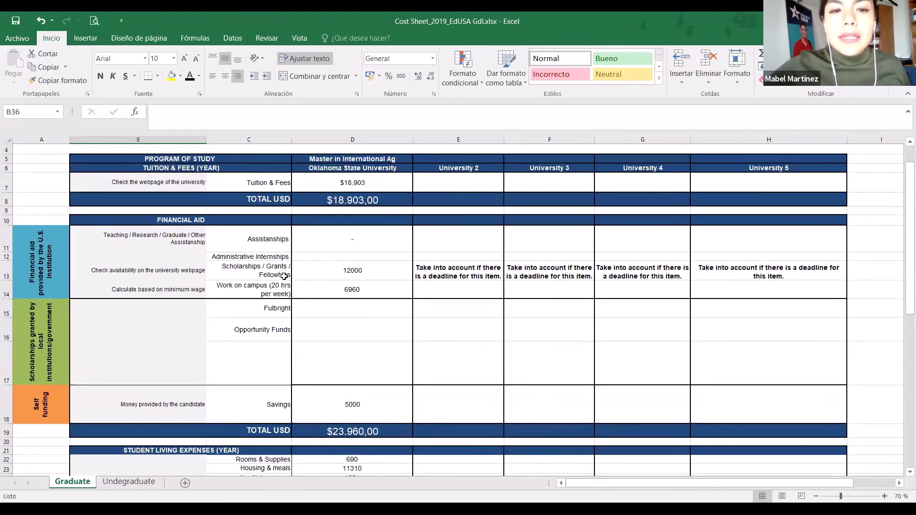
click(7, 275)
click(343, 268)
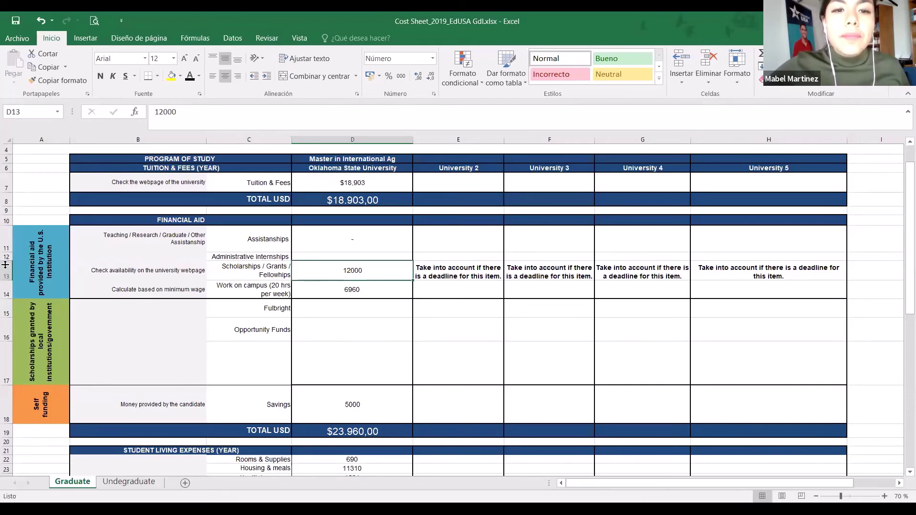
click(338, 287)
click(337, 269)
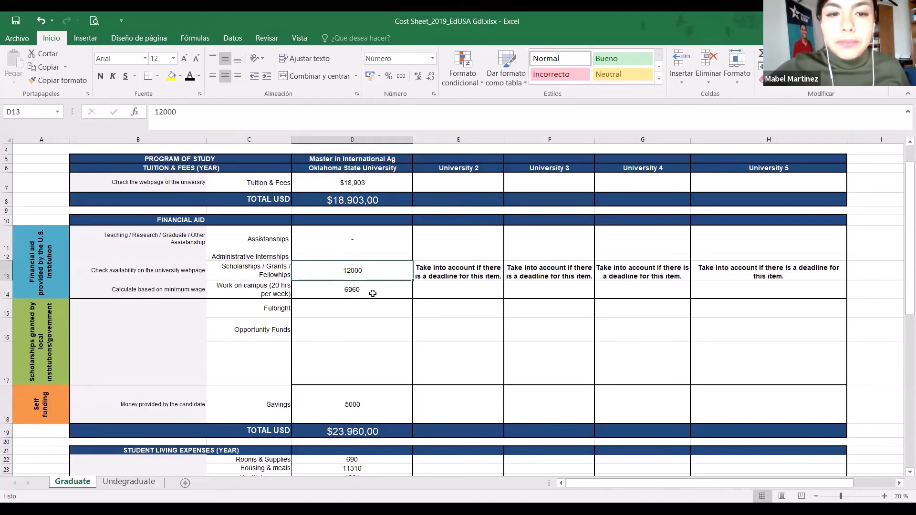
Examine the Work on campus amount in D14 and the Fulbright cell D15 below it.
scroll(373, 294, down, 1)
click(360, 261)
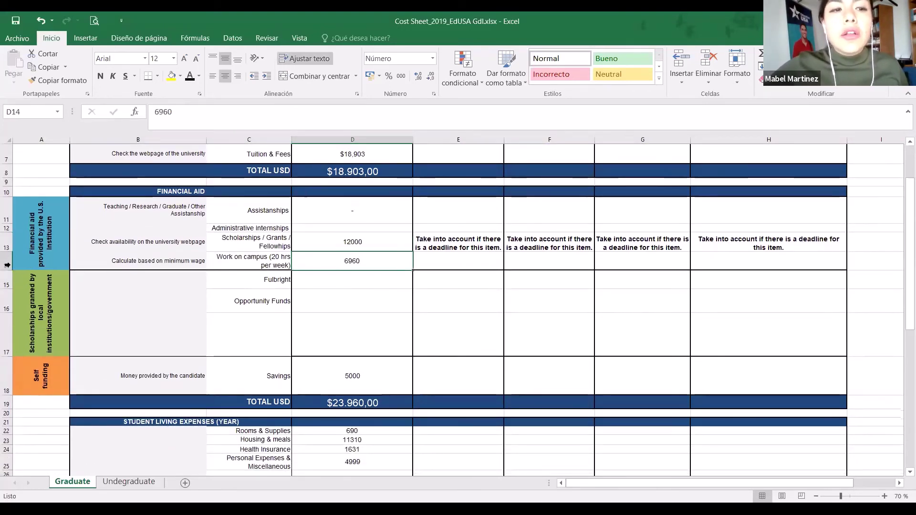
click(7, 265)
click(317, 279)
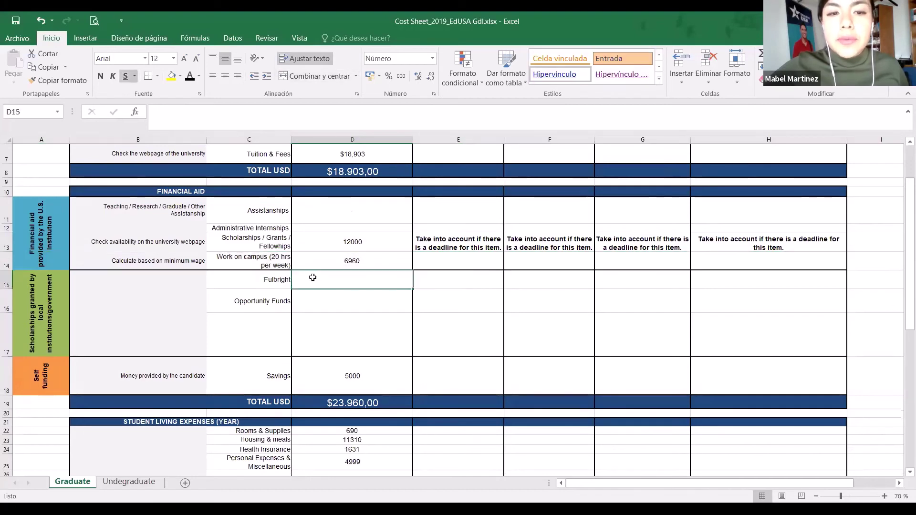
click(346, 261)
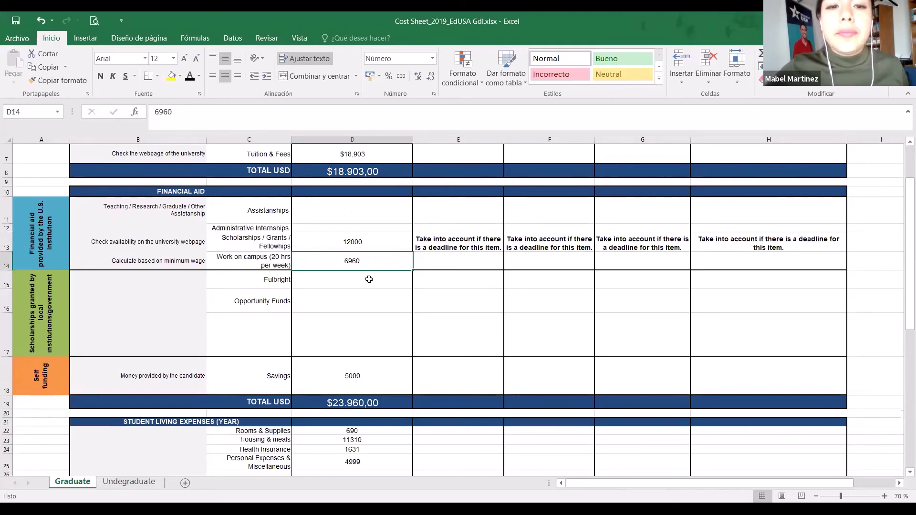
scroll(369, 282, down, 1)
scroll(376, 289, up, 1)
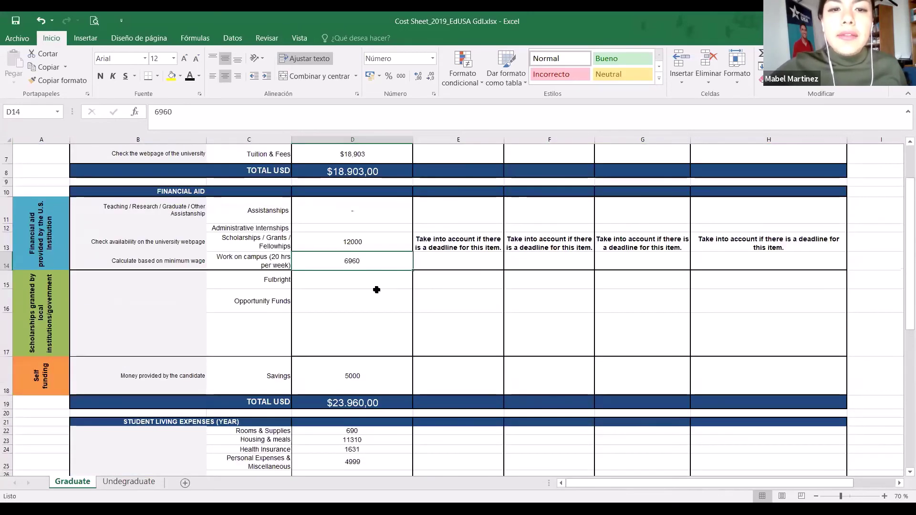
scroll(376, 289, up, 2)
scroll(368, 245, down, 1)
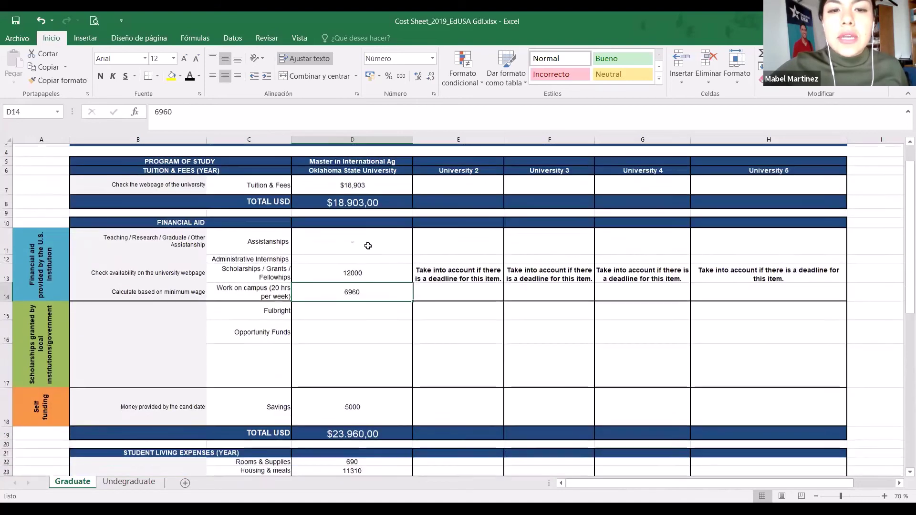
Select the overall cost formula in D42 and the funding figure in F42 it is compared with.
scroll(368, 246, down, 6)
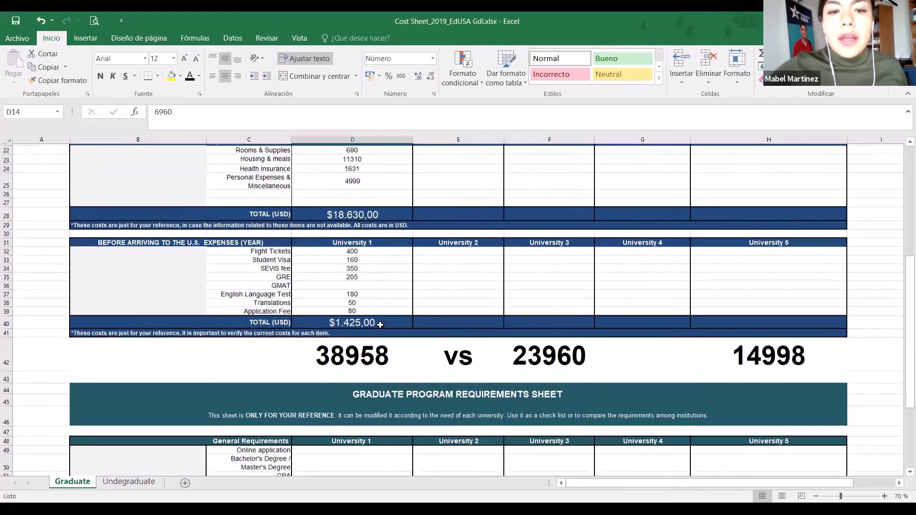
click(384, 354)
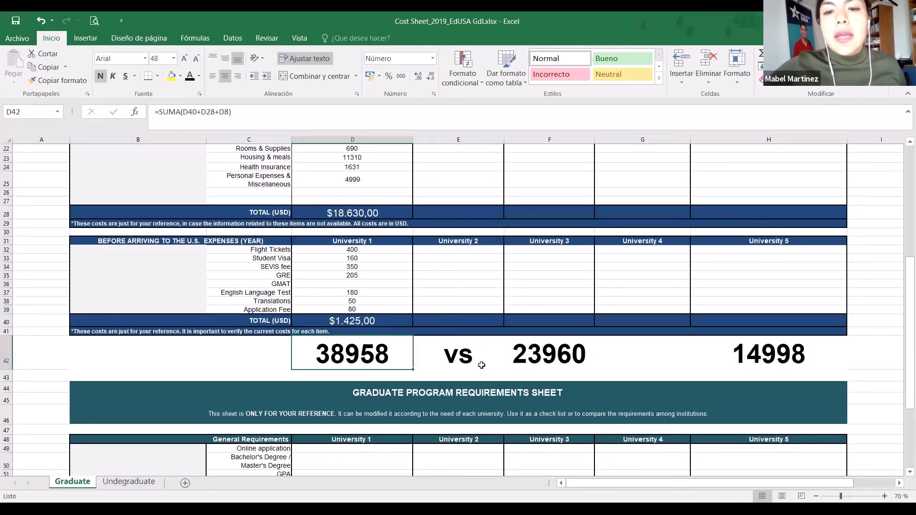
click(548, 360)
Trace the funding figure to the Financial Aid amounts in D11:D19, and select the difference in H42.
scroll(528, 362, up, 3)
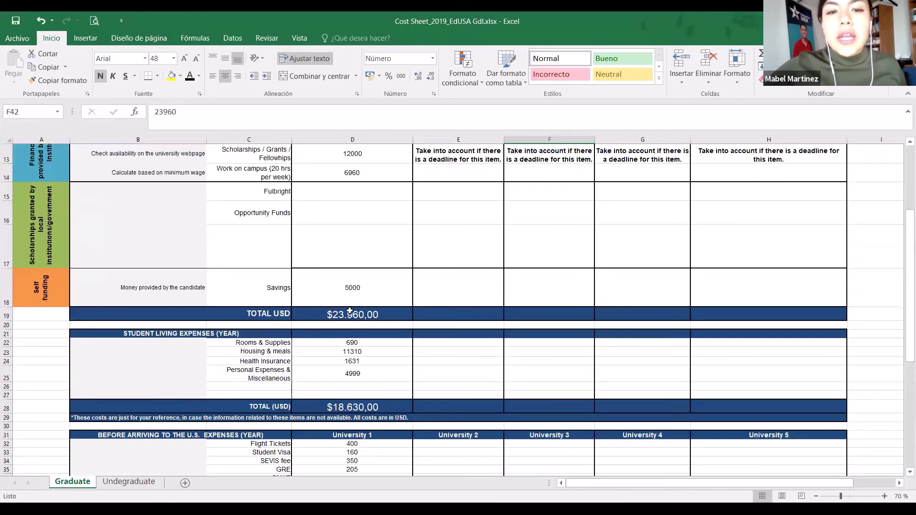
drag(353, 315, 366, 427)
scroll(361, 235, up, 3)
scroll(497, 363, down, 6)
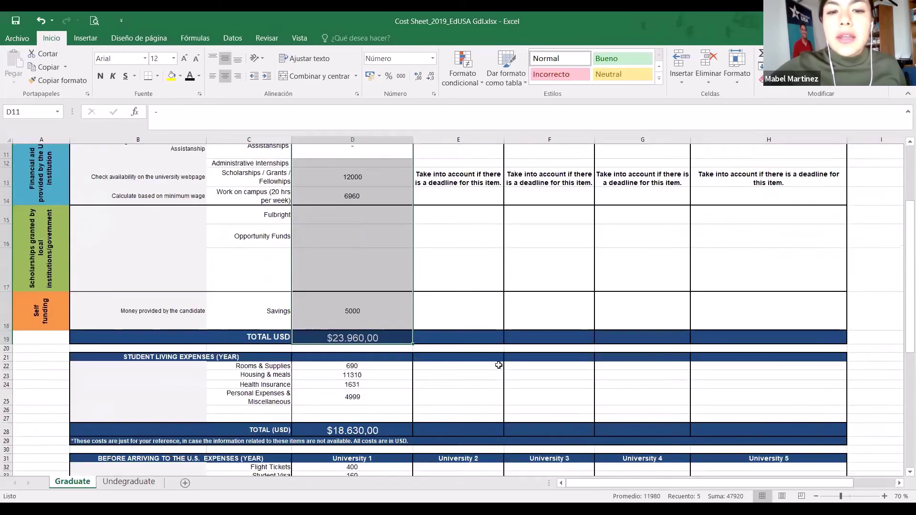
click(562, 355)
click(737, 354)
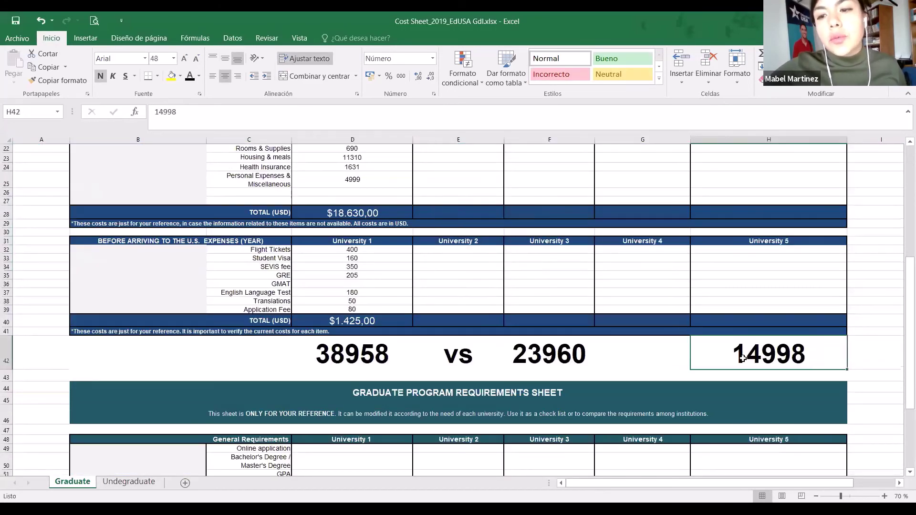
Go through the cells of comparison row 42 and return to the overall cost formula in D42.
scroll(739, 357, right, 1)
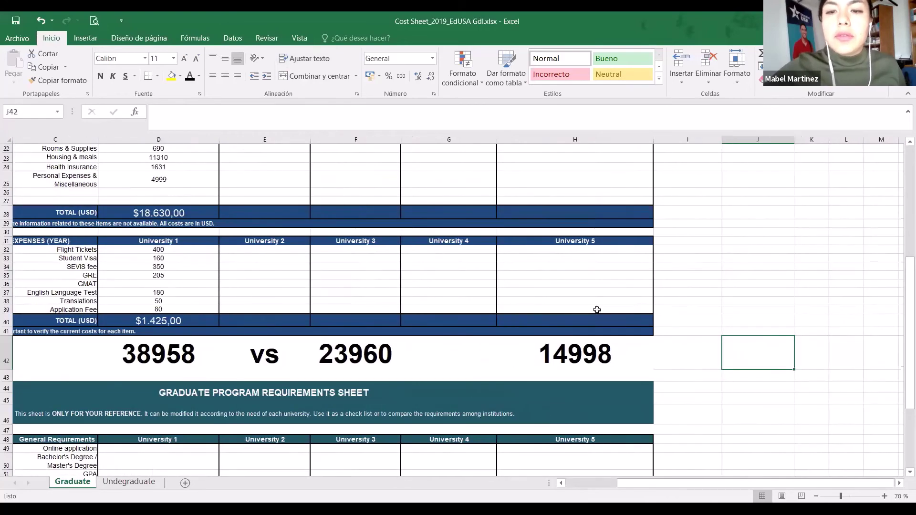
click(505, 357)
click(452, 343)
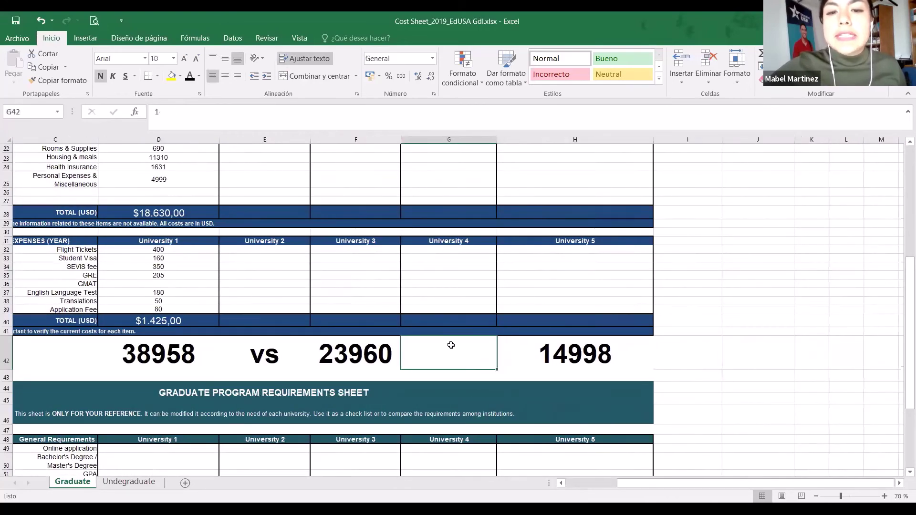
key(Right)
key(Right)
key(Left)
key(Left)
key(Left)
key(Left)
key(Left)
key(Left)
key(Left)
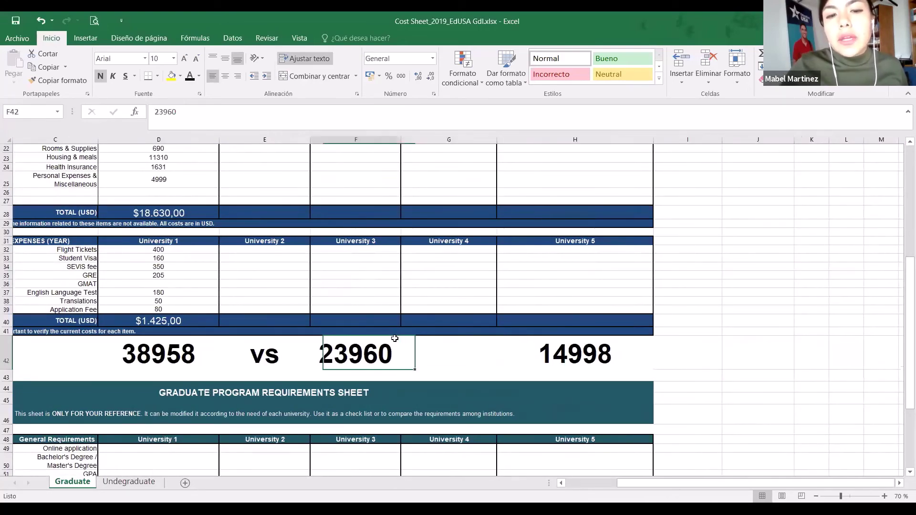
key(Right)
key(Right)
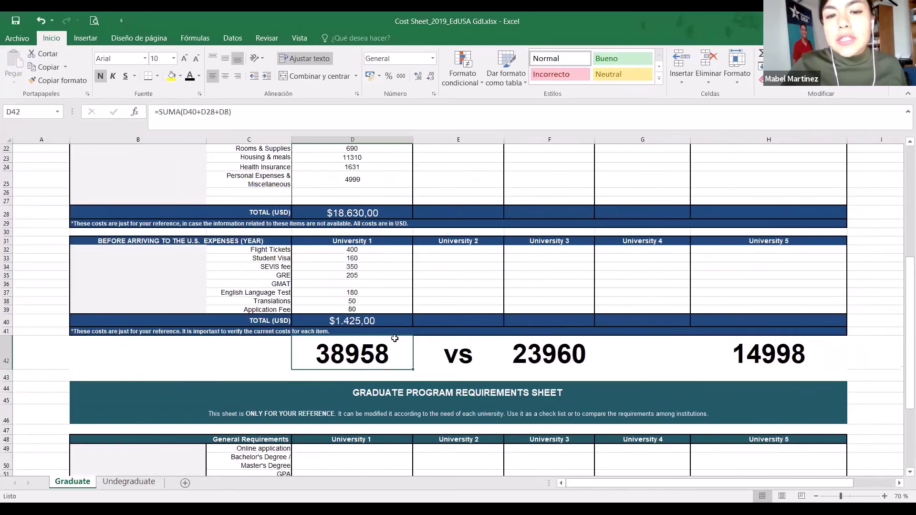
Return to the Financial Aid section, select the Opportunity Funds row 16, and look over the rest of the cost sheet.
scroll(477, 317, up, 1)
scroll(477, 318, up, 7)
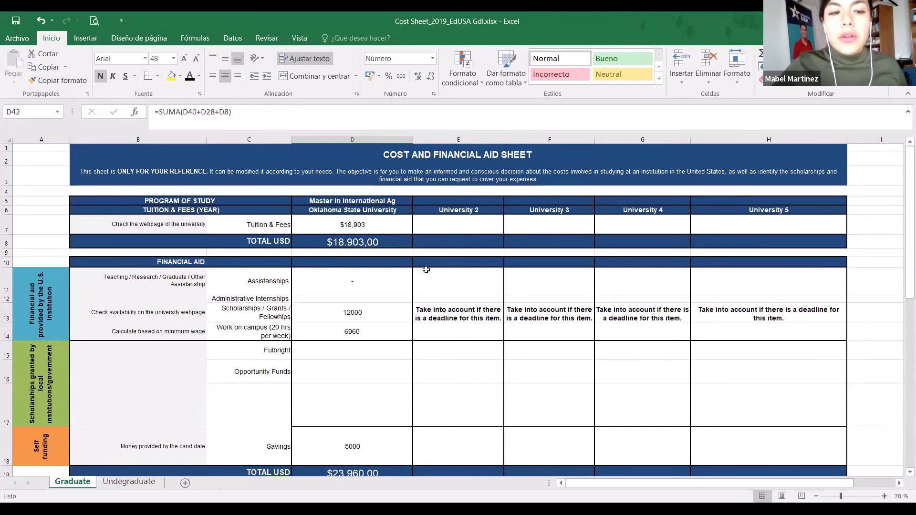
click(7, 377)
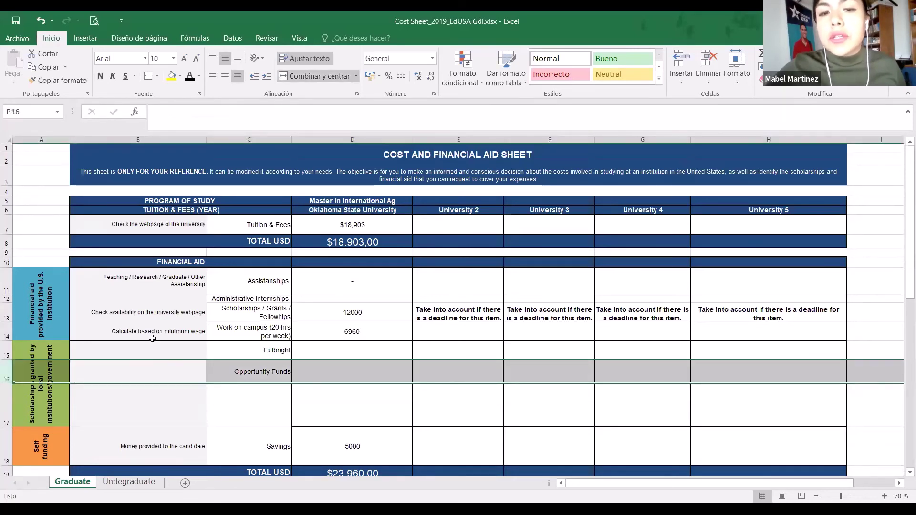
scroll(548, 389, down, 11)
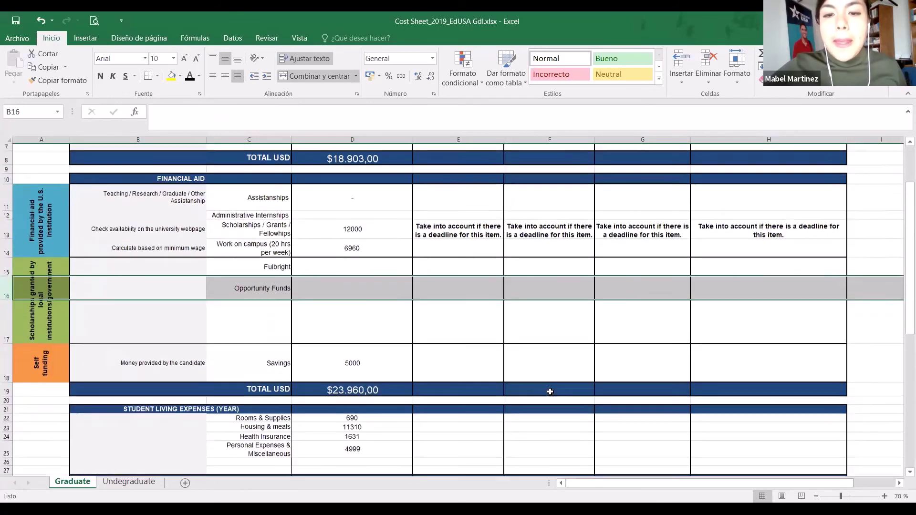
scroll(550, 392, up, 11)
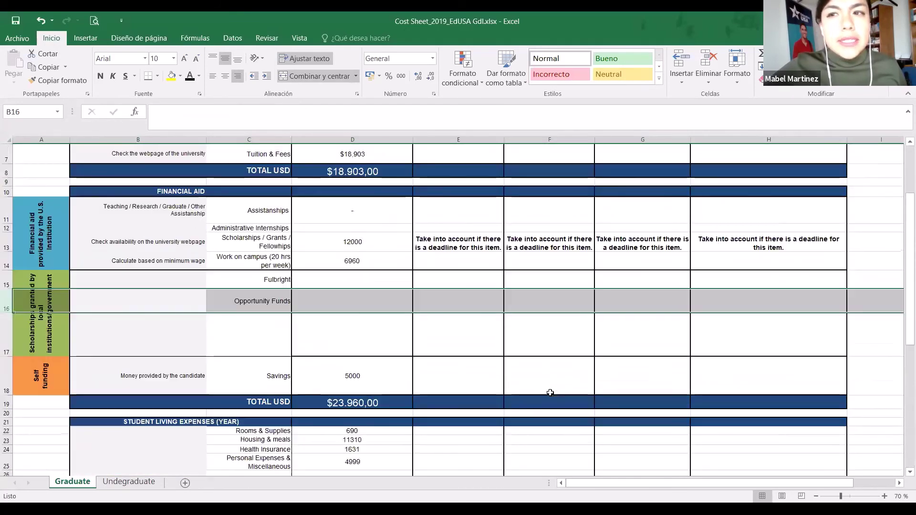